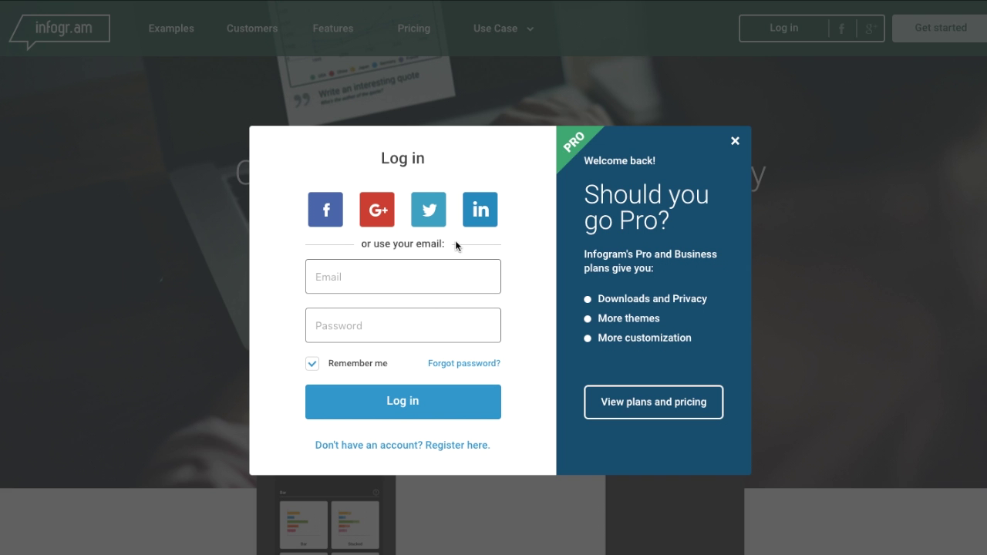
- Log in with the account e-mail and password to open the Infogram Library
key("Tab")
type("••••••••••")
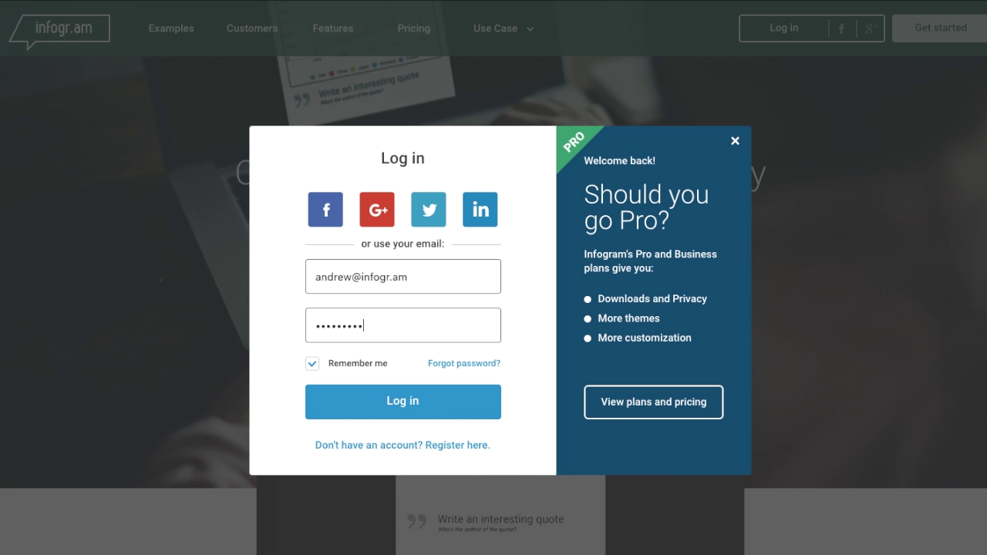
key("Return")
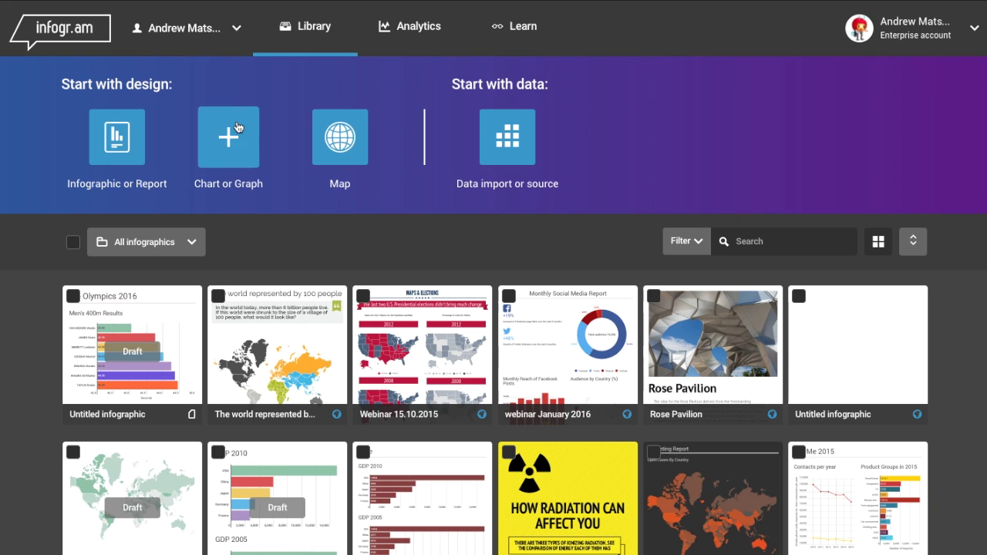
- Browse the new-project themes and start an infographic from the free Amsterdam theme
left_click(229, 133)
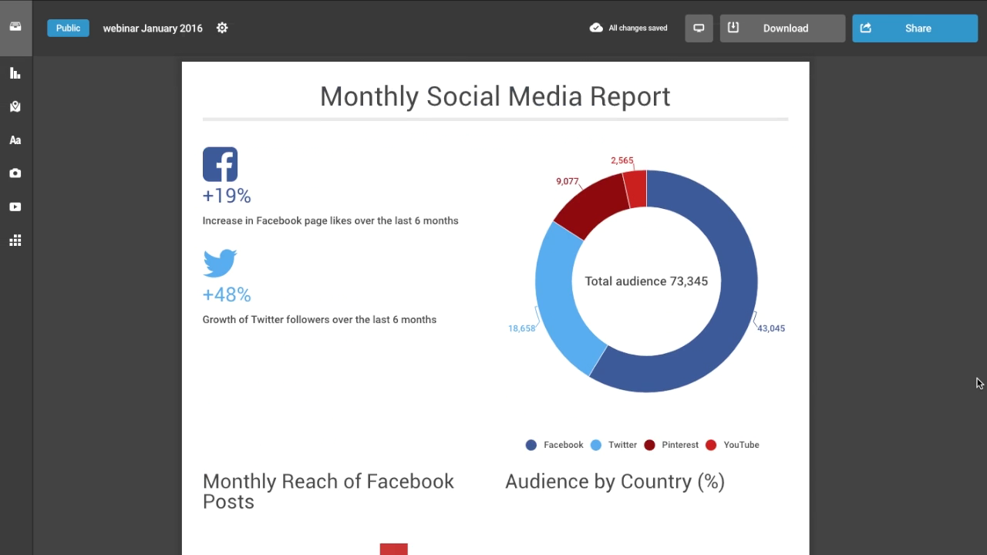
scroll(976, 381, "down", 3)
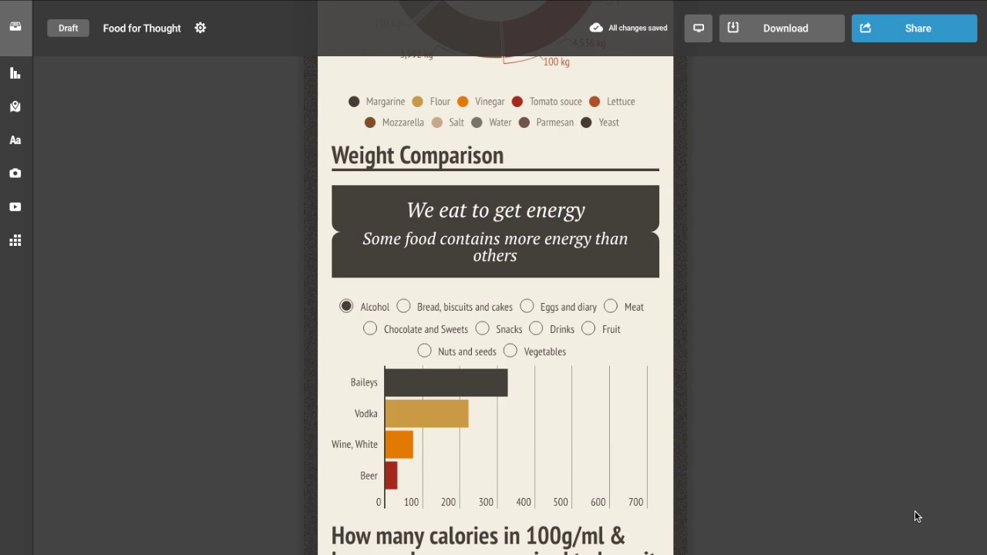
scroll(915, 510, "down", 5)
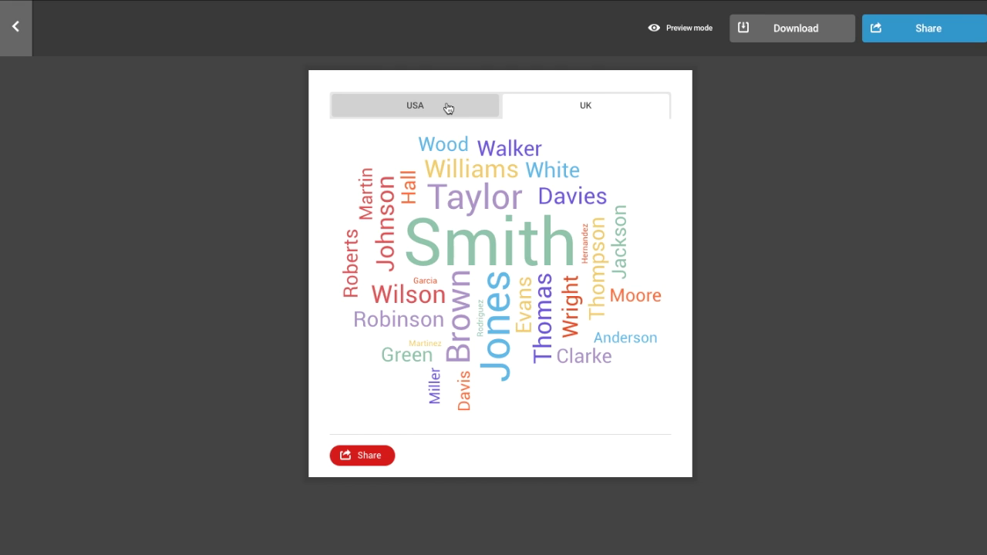
left_click(448, 108)
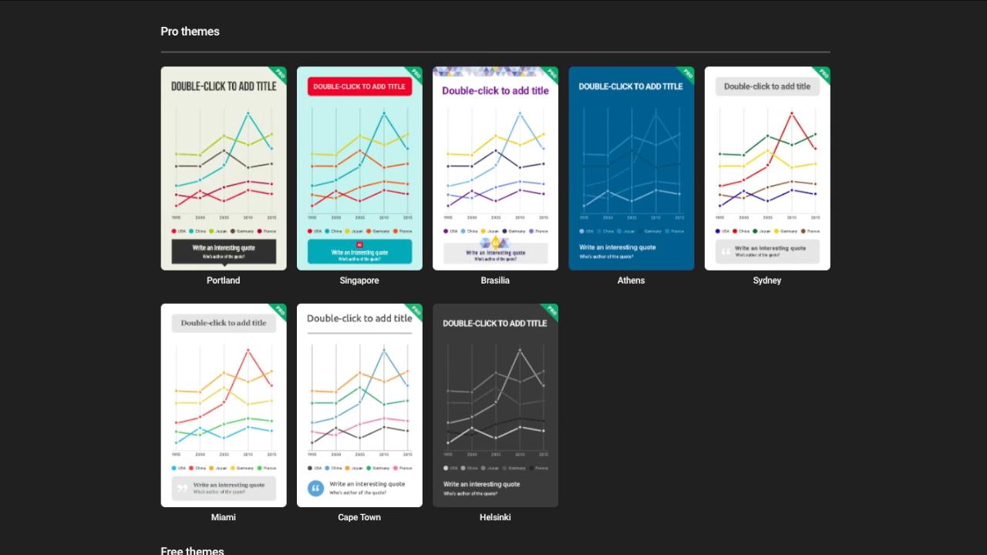
scroll(922, 402, "down", 8)
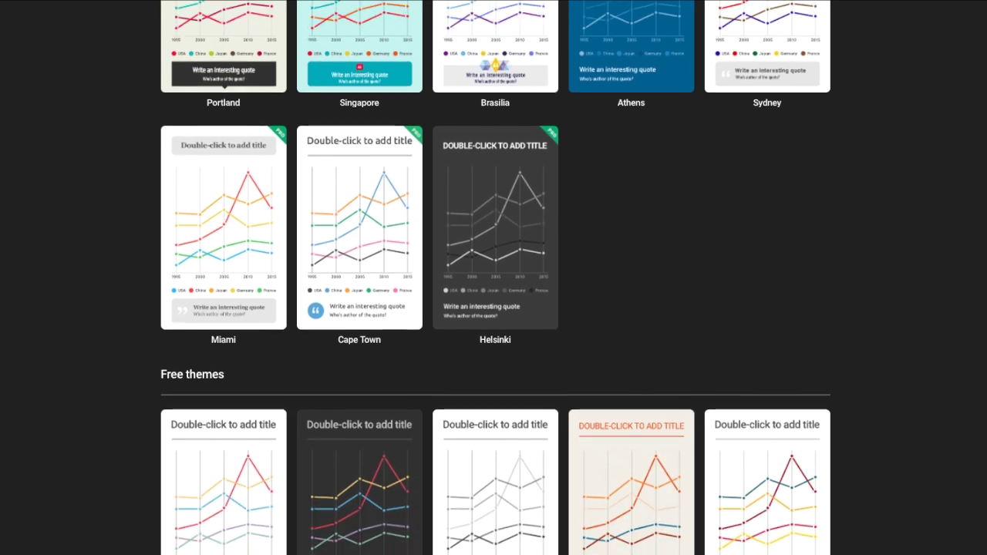
scroll(922, 402, "up", 2)
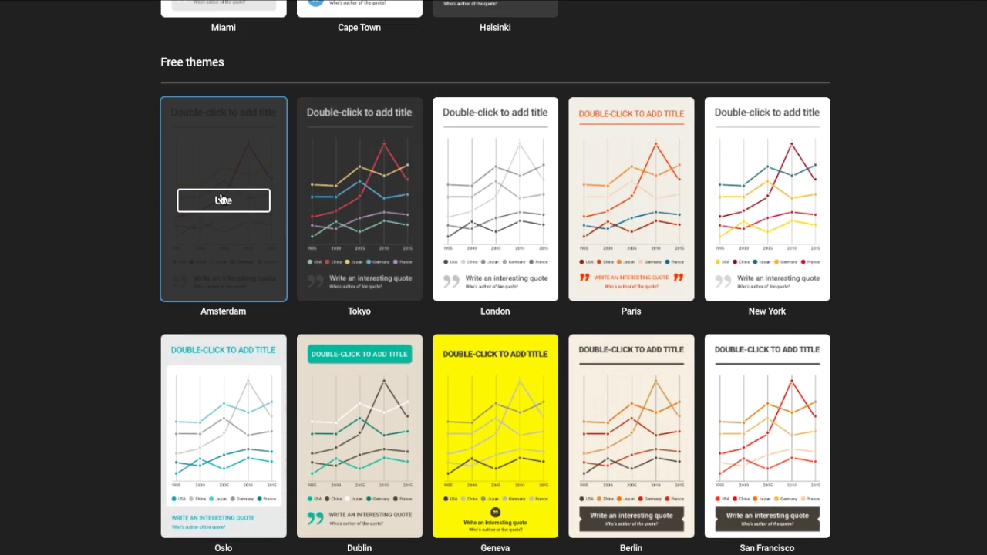
left_click(224, 198)
- Name the new infographic 'Title'
left_click(146, 27)
type("Title")
key("Return")
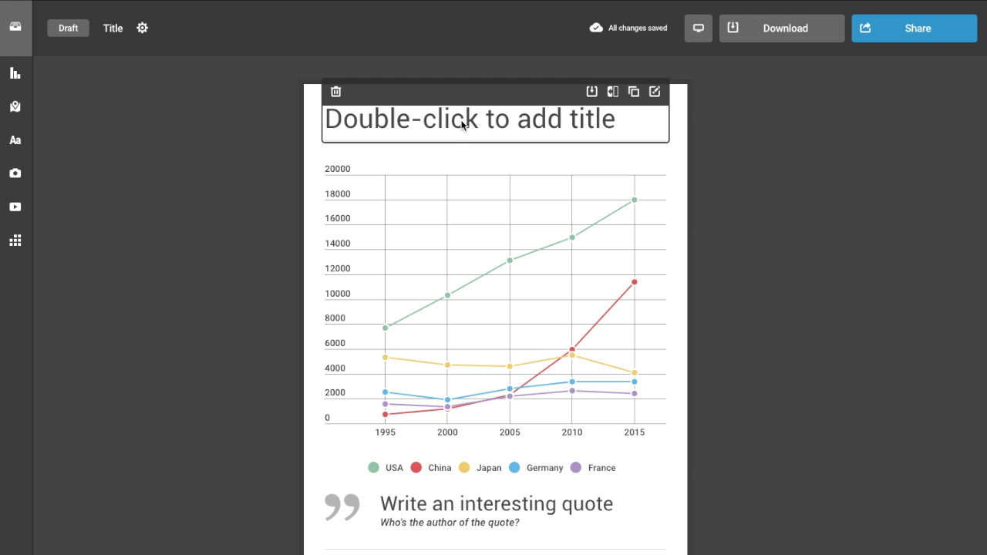
- Rearrange the title block, remove its duplicate copy and edit the infographic title text
left_click_drag(464, 105, 452, 278)
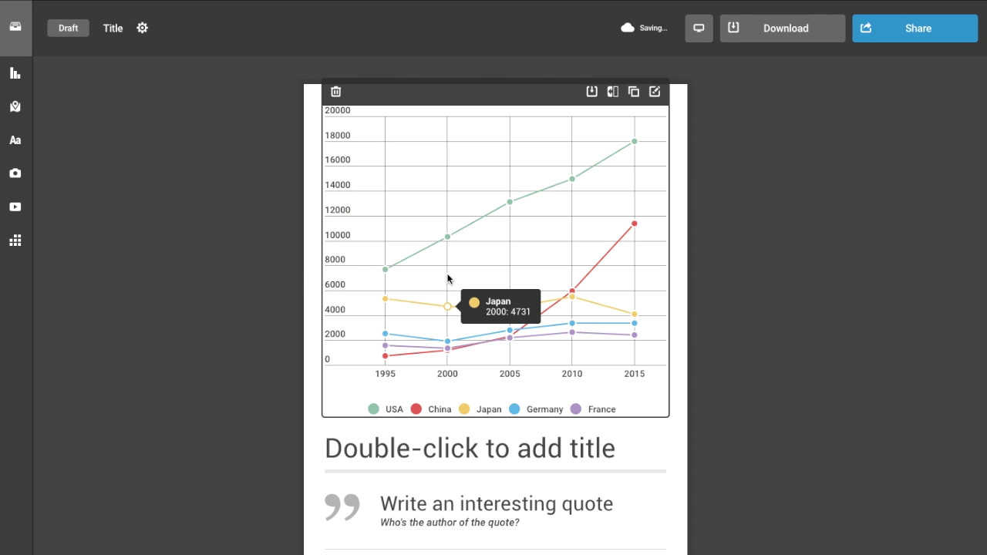
left_click(633, 419)
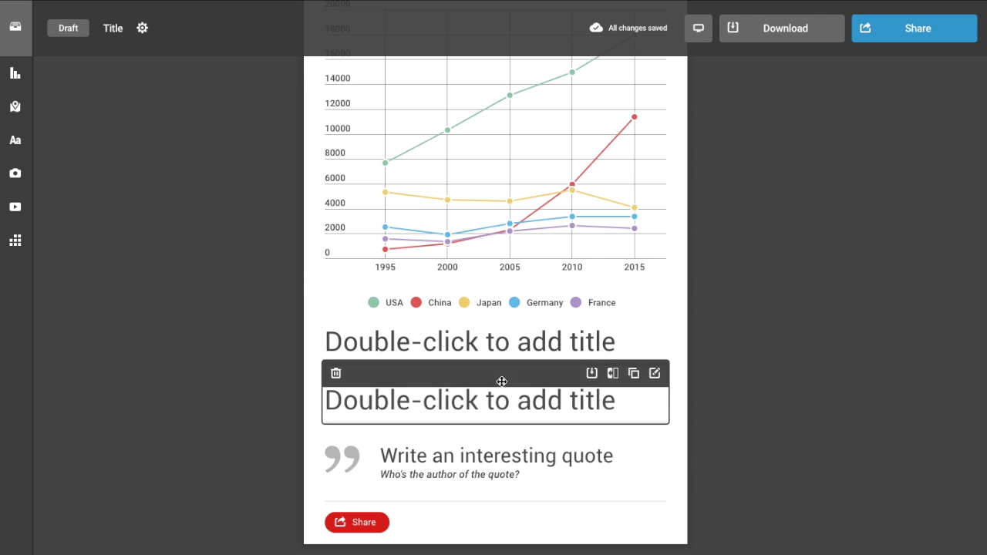
left_click(335, 375)
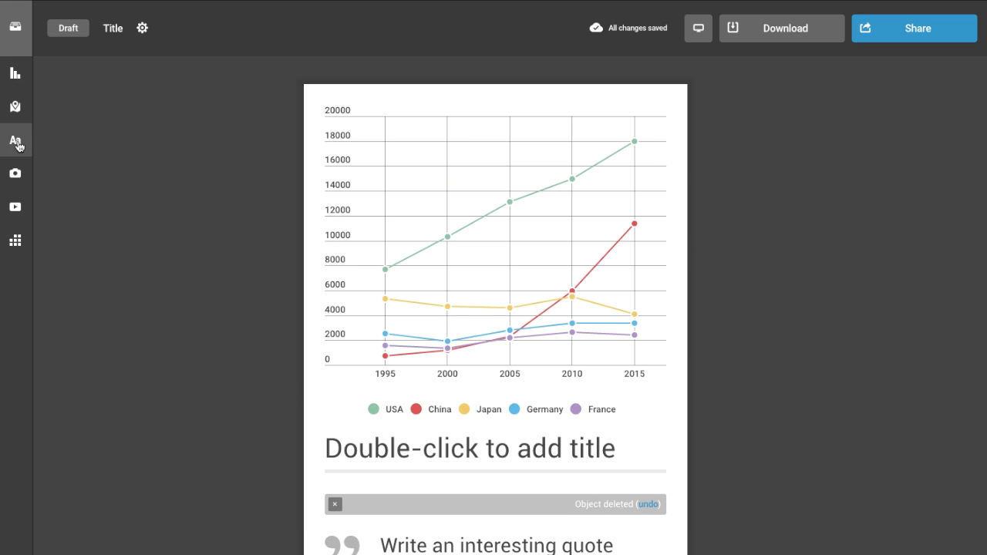
scroll(18, 172, "down", 15)
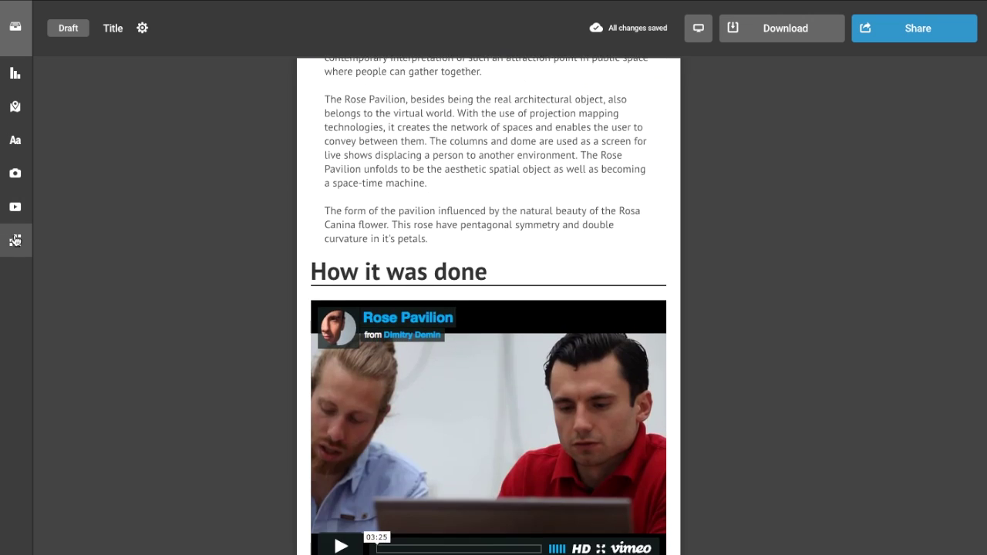
scroll(15, 240, "down", 3)
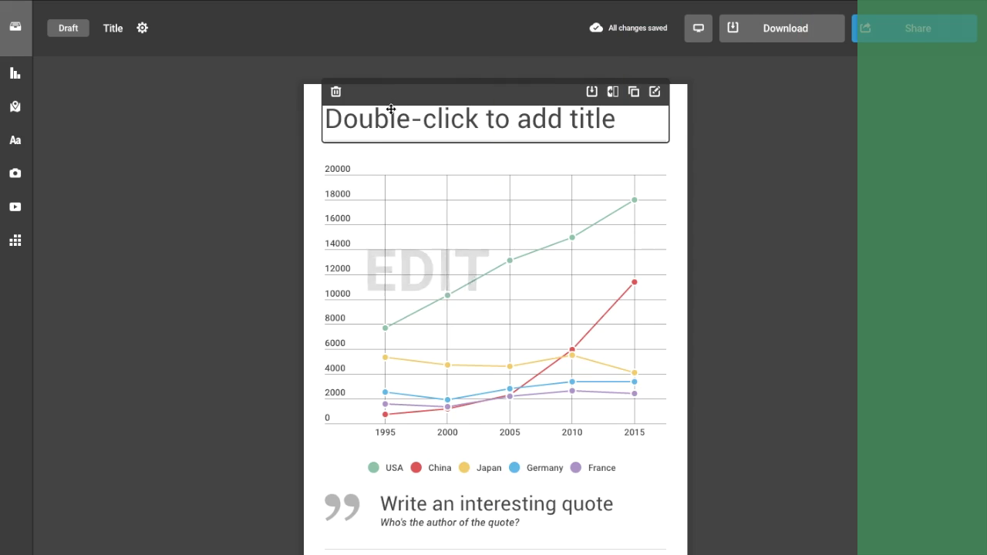
double_click(394, 125)
type("Enter Text")
left_click(265, 161)
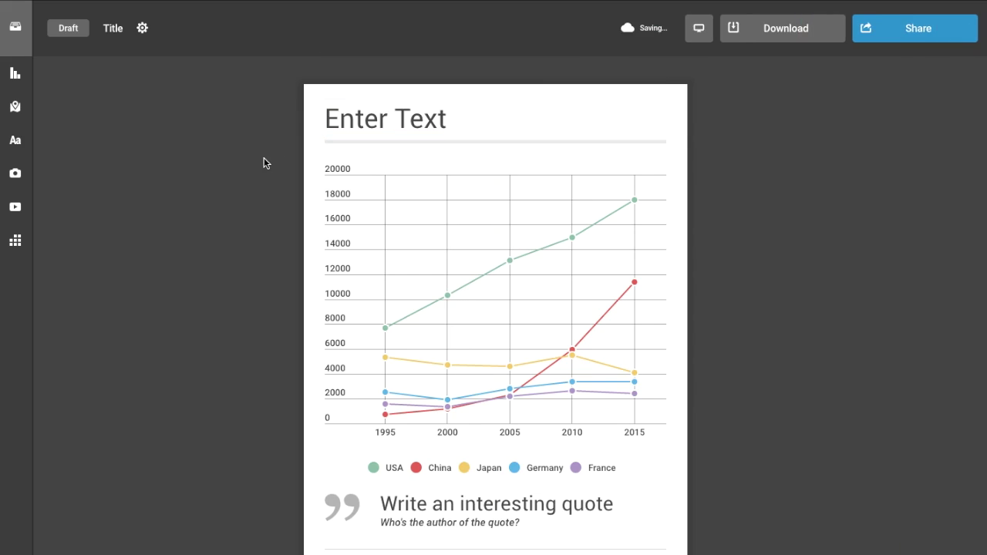
- Add a paragraph text block to the infographic
left_click(15, 140)
mouse_move(169, 142)
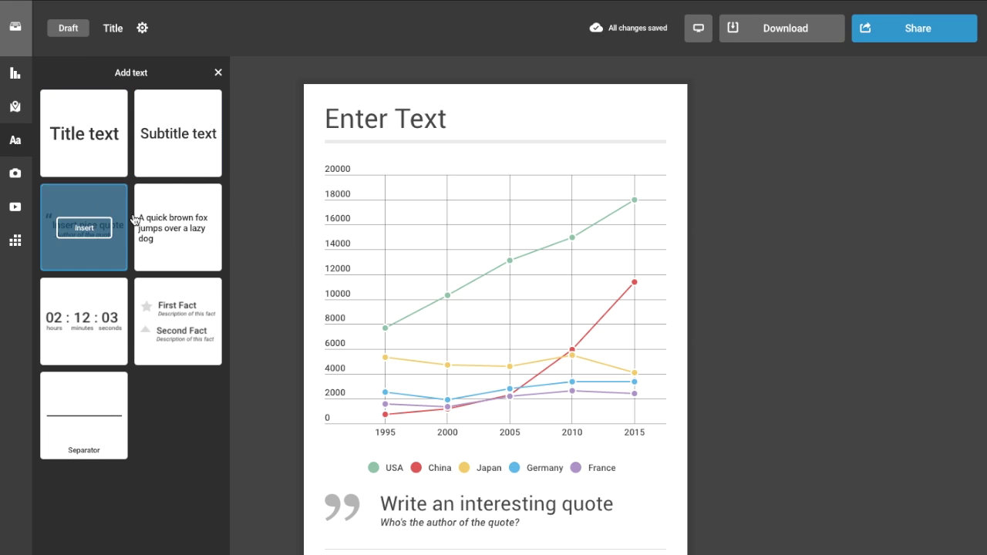
left_click(186, 232)
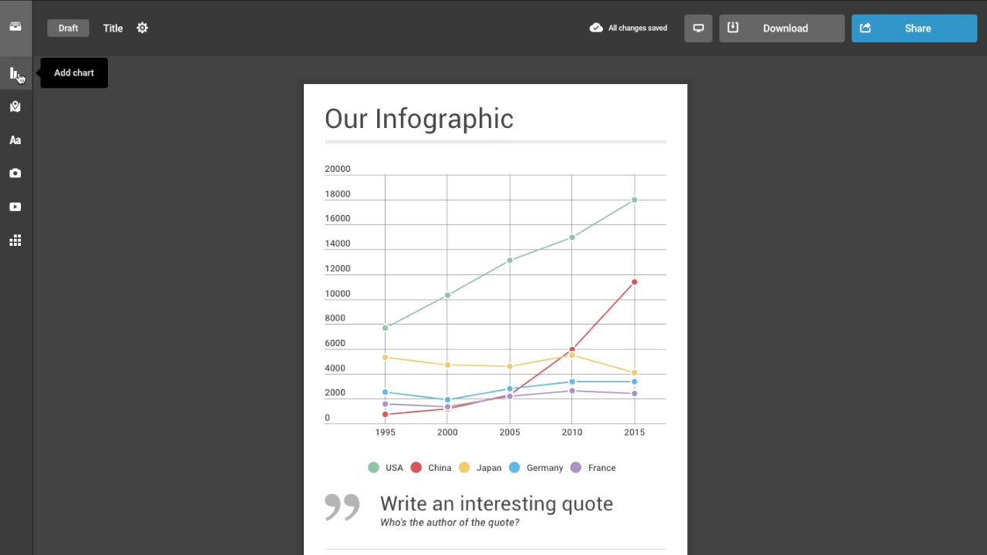
- Insert a bar chart and open its data for editing
left_click(14, 72)
left_click(85, 343)
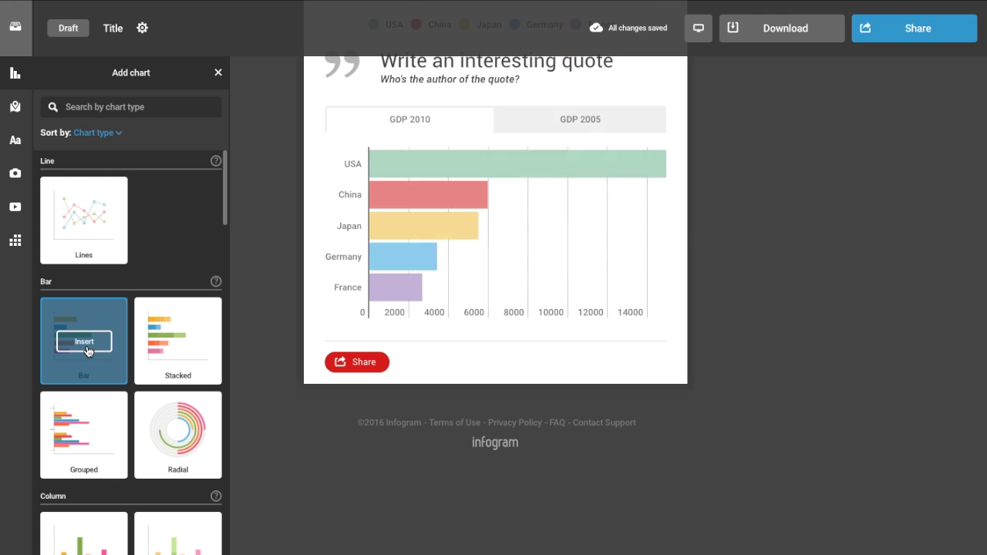
double_click(438, 199)
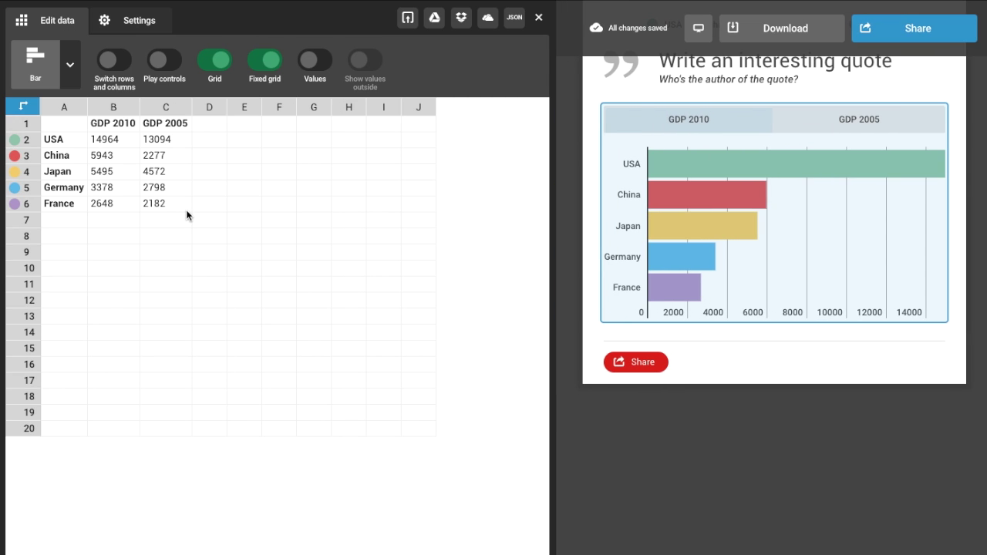
- Enter values 5 6 1 3, then clear A2:C6 and paste the GDP table from A1
left_click(128, 24)
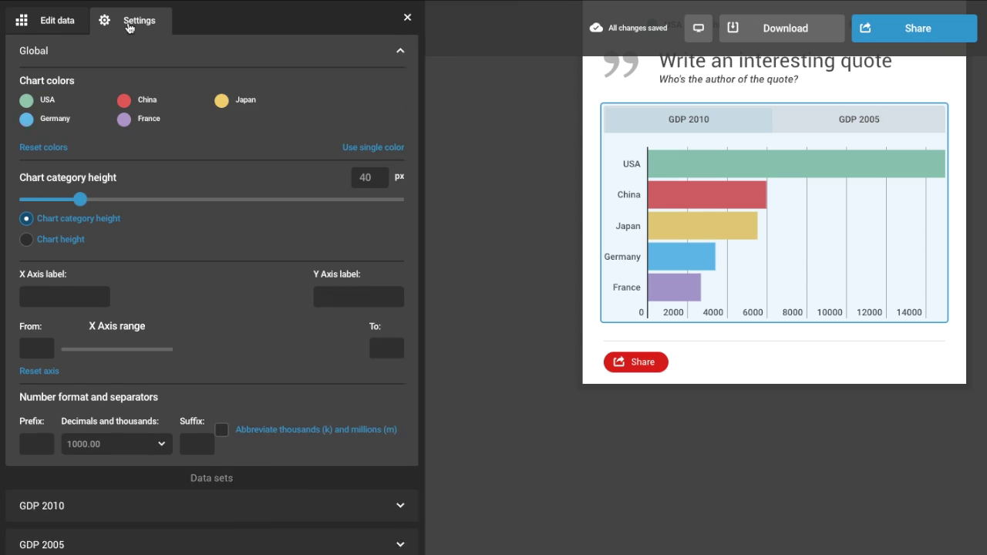
left_click(125, 104)
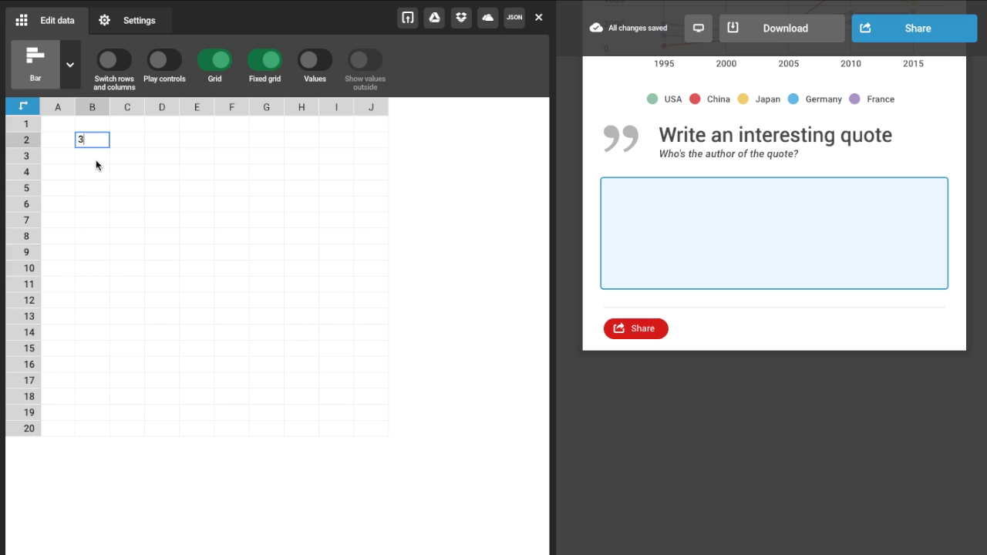
type("5 6 1 3")
key("Tab")
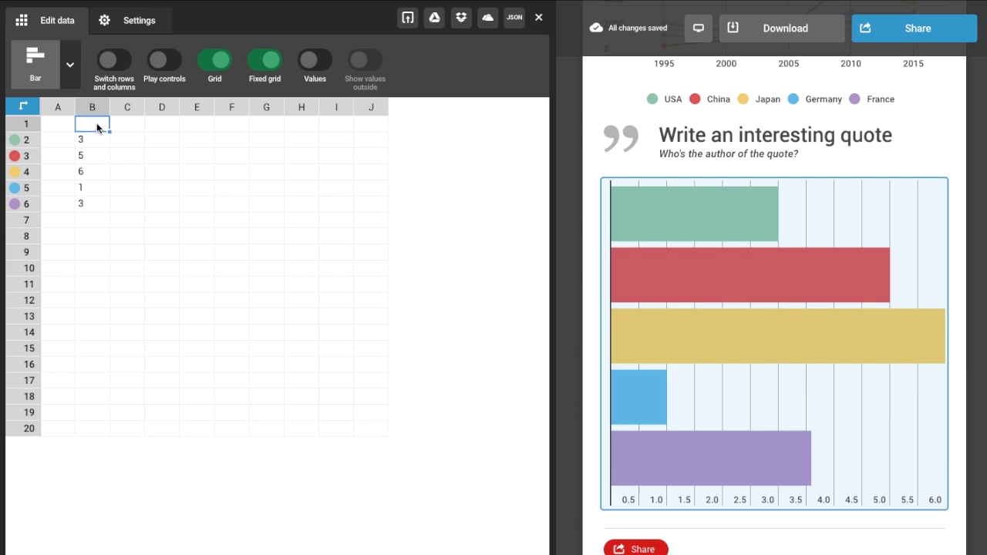
left_click(49, 137, "shift")
key("Delete")
left_click(57, 124)
key("ctrl+v")
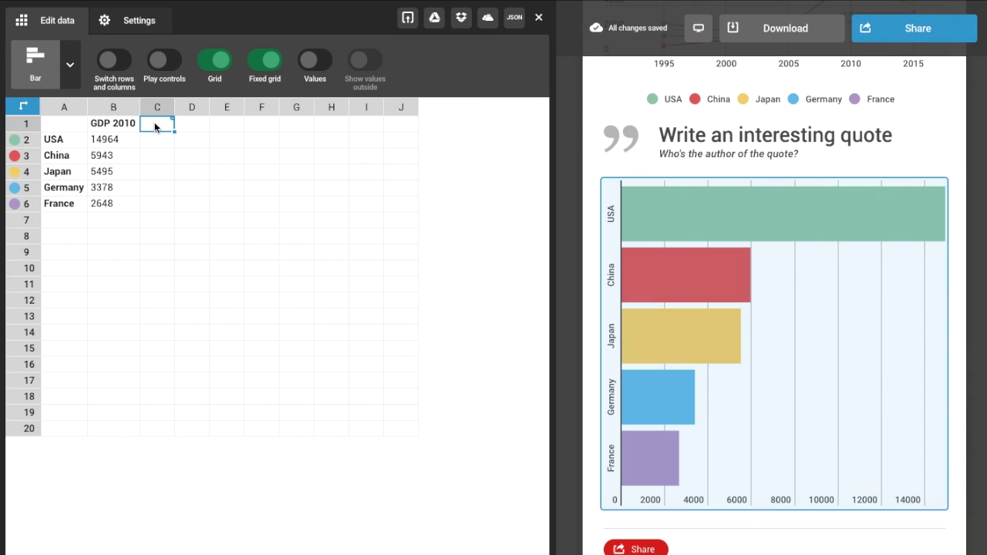
- Clear the GDP 2005 values in column C, close the editor and show the GDP 2005 tab
key("ctrl+shift+Down")
key("Delete")
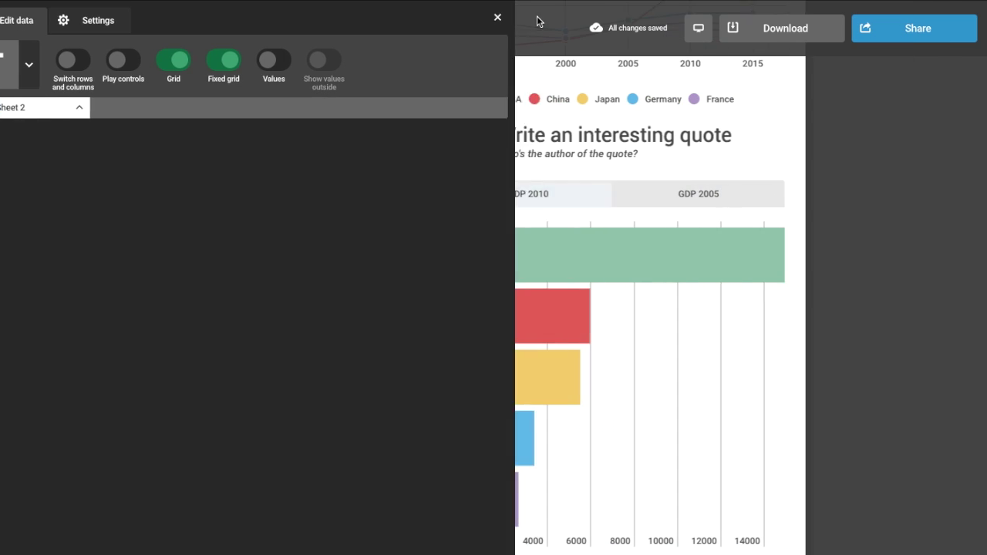
left_click(497, 17)
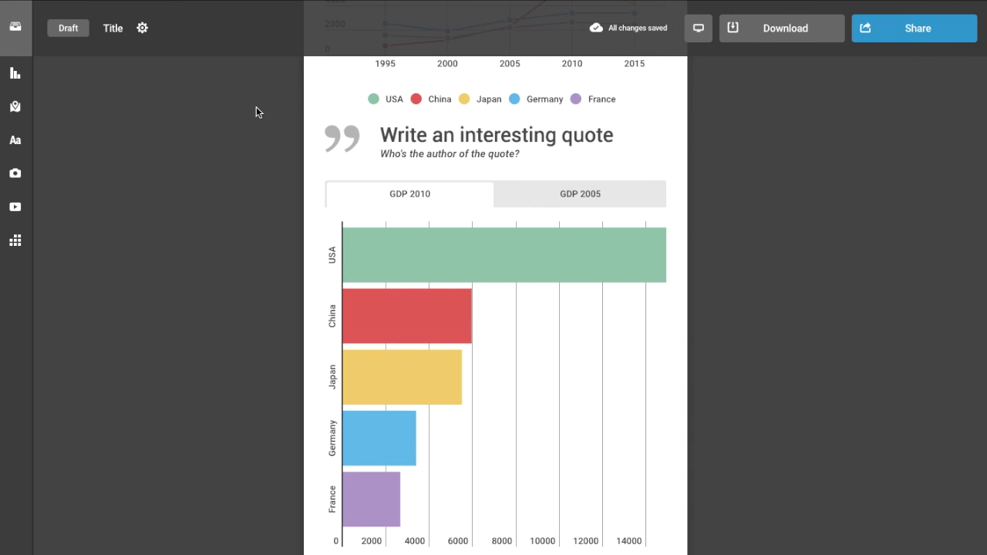
left_click(557, 203)
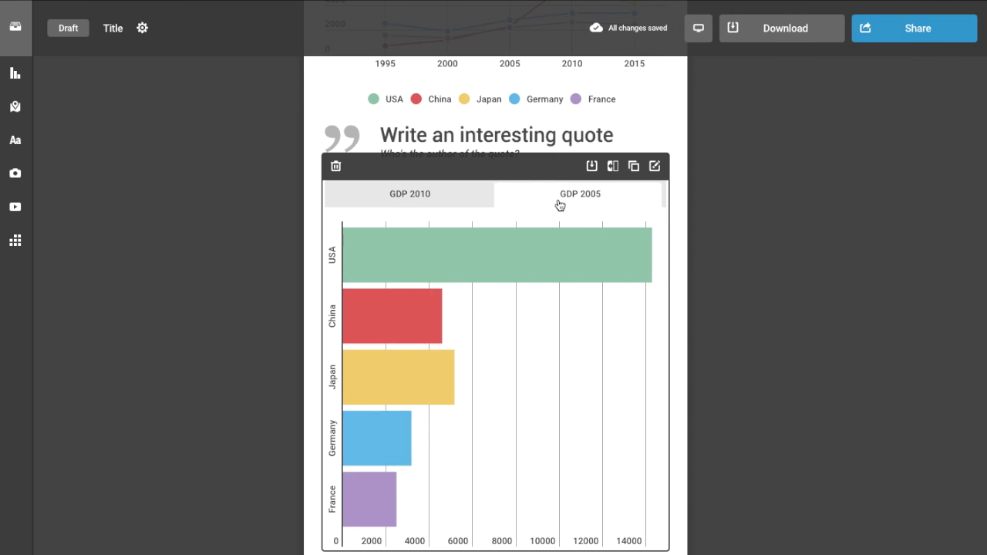
- Return to the GDP 2010 bars and browse the Pictorial, Facts & Figures and Wordcloud chart types
left_click(479, 204)
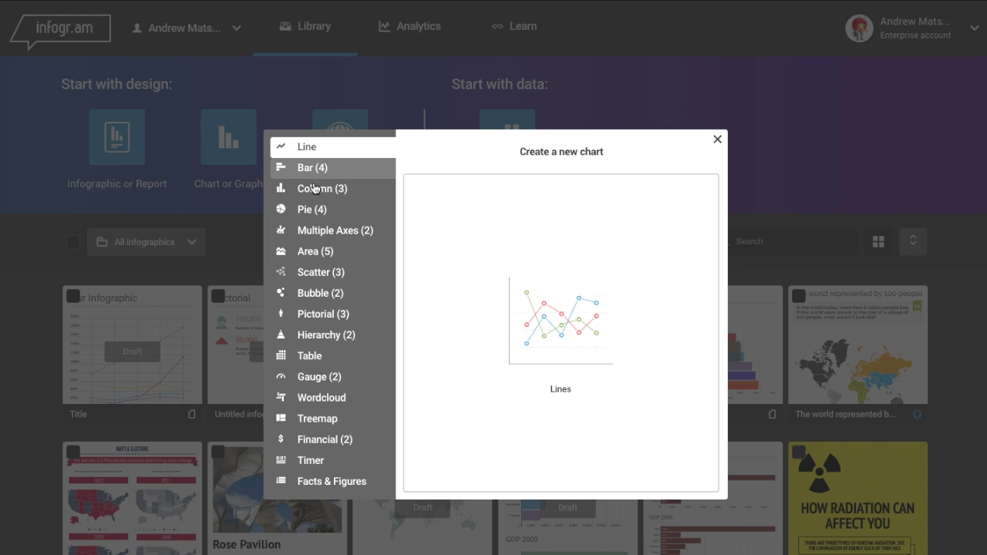
left_click(319, 325)
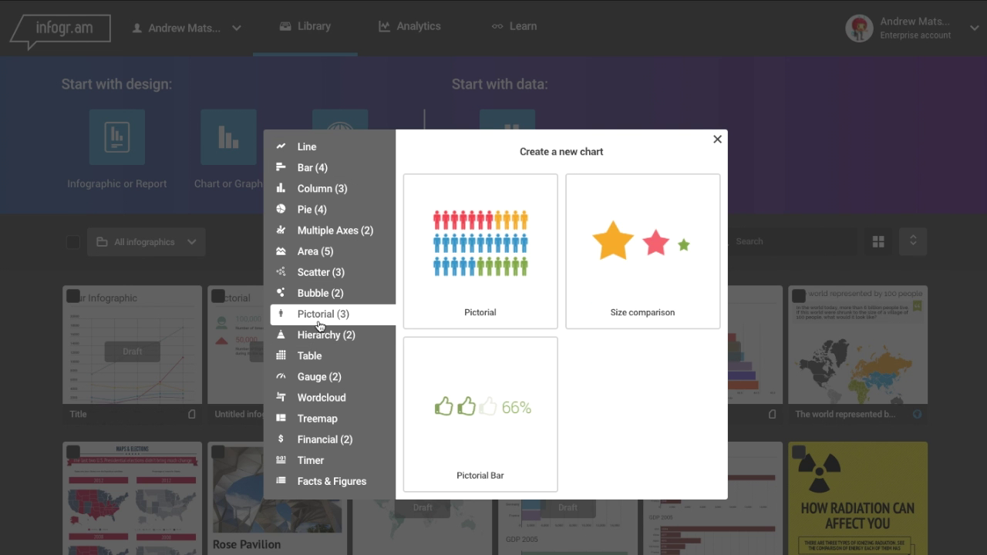
left_click(331, 484)
left_click(336, 406)
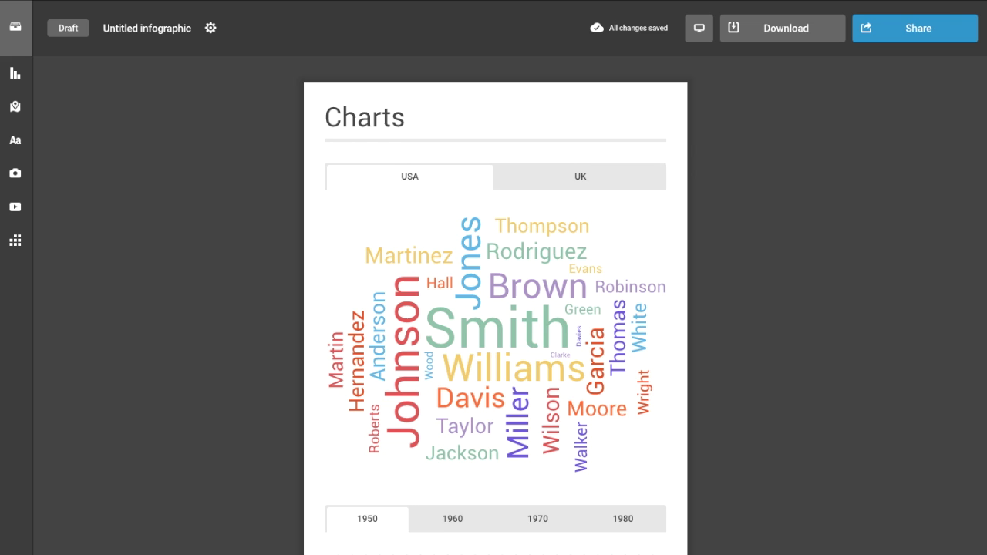
scroll(496, 309, "down", 10)
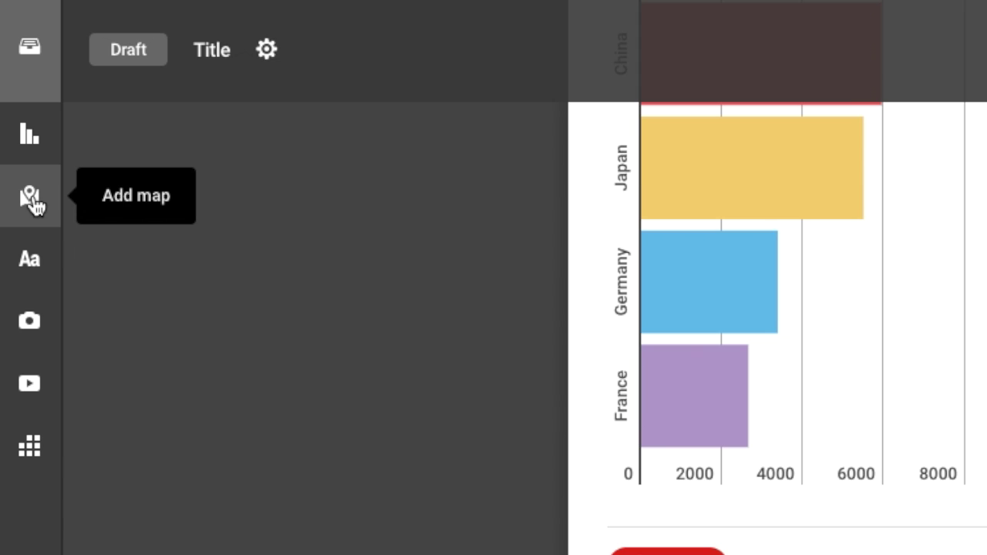
- Insert the US States map from the map list and shade it as a heatmap
left_click(31, 202)
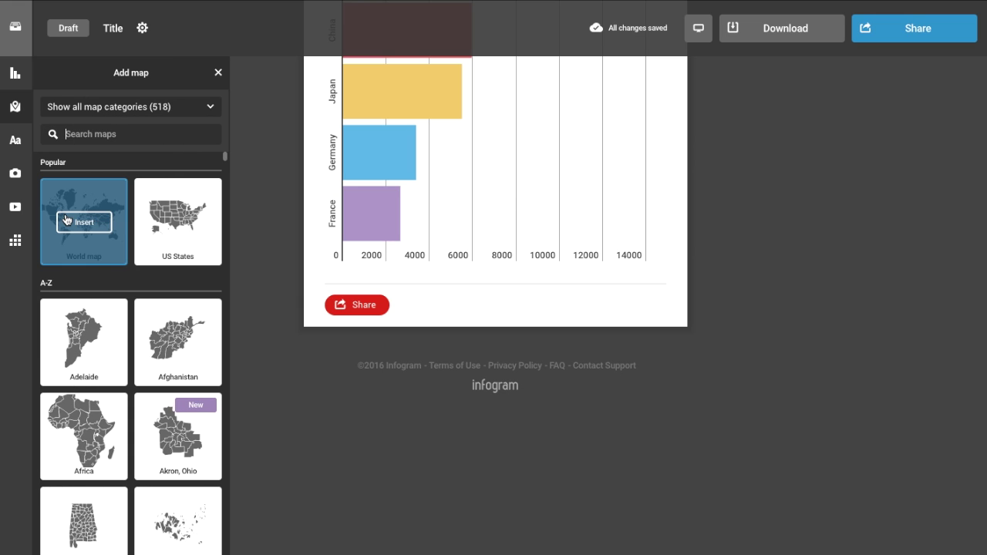
mouse_move(176, 225)
mouse_move(94, 229)
left_click_drag(224, 156, 223, 450)
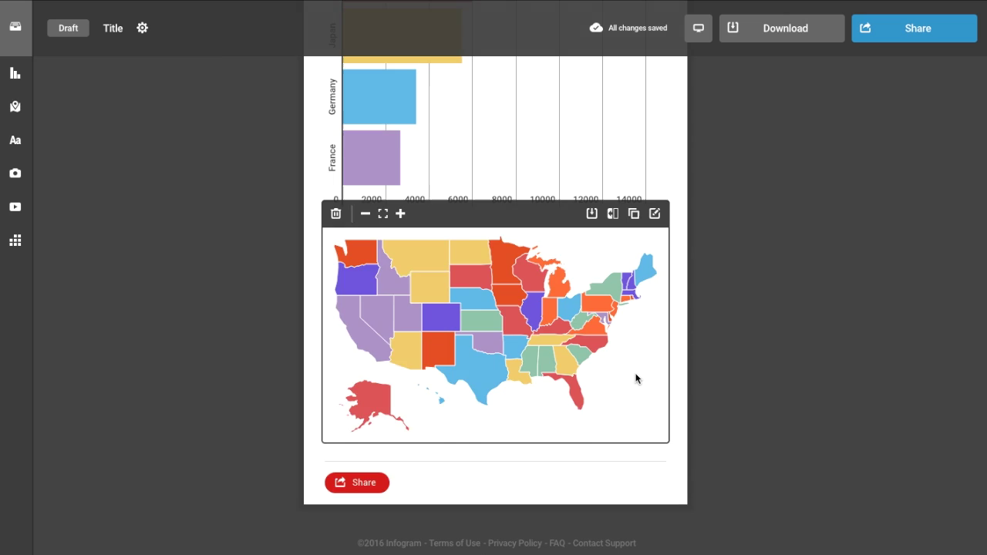
double_click(637, 378)
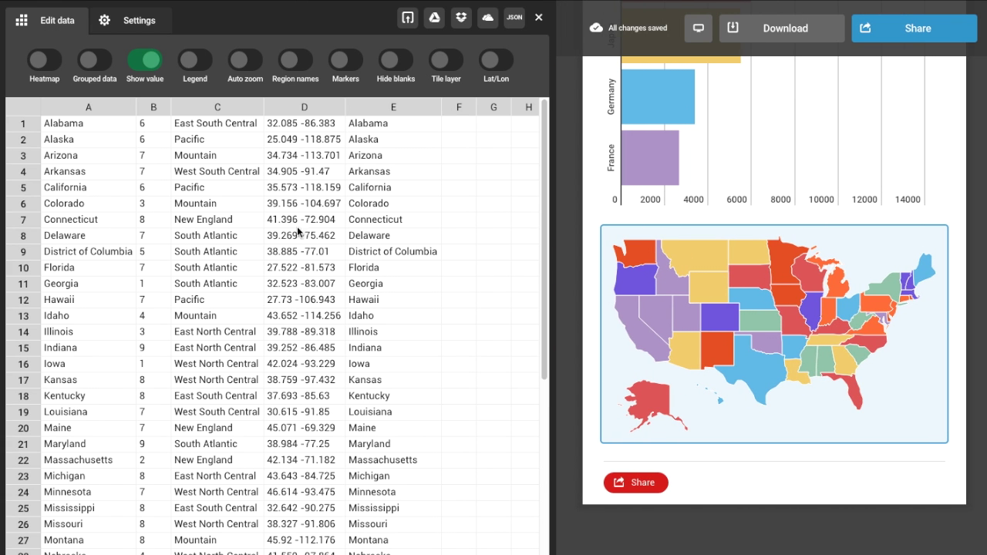
left_click(48, 80)
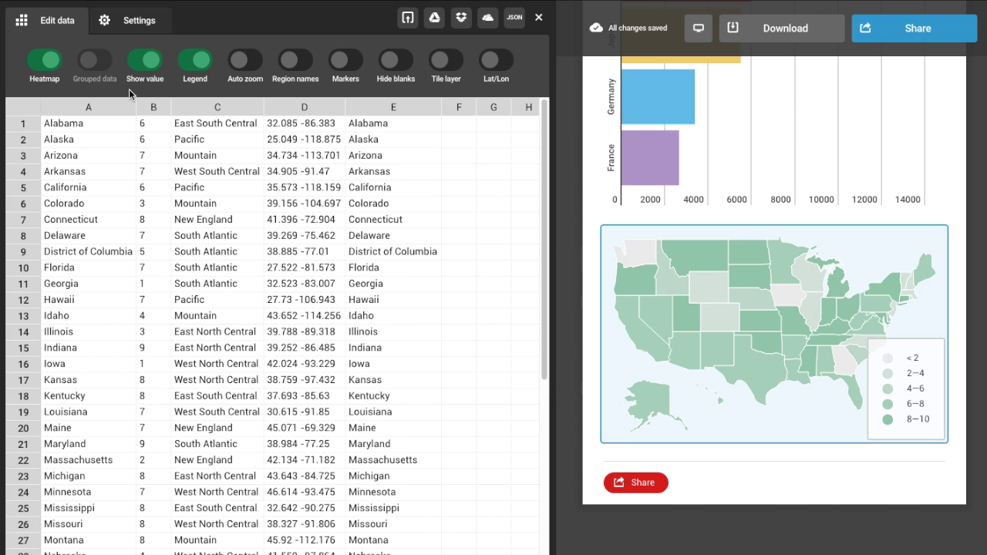
- Switch off heatmap, group by region, and enter Los Angeles and Statue of Liberty as locations
left_click(34, 61)
left_click(98, 61)
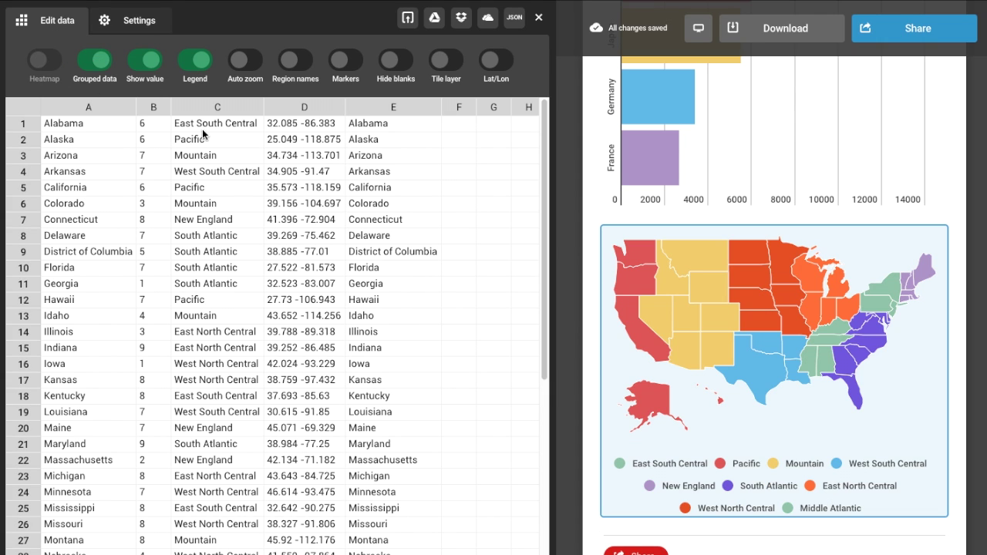
left_click_drag(202, 129, 216, 448)
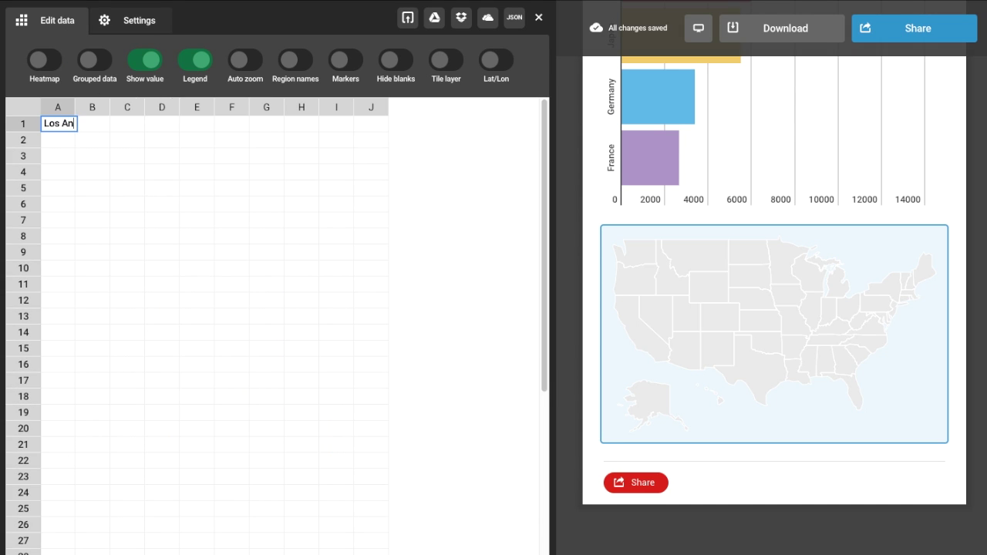
type("geles")
key("Return")
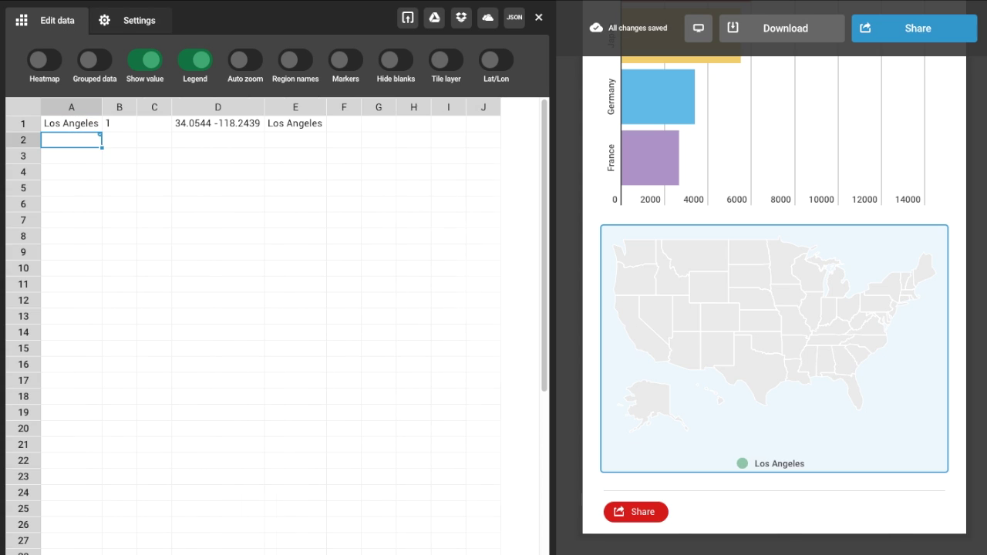
type("Statue of Liberty")
key("Return")
- Show the locations as map markers and paste the Statue of Liberty description into cell F2
left_click(348, 65)
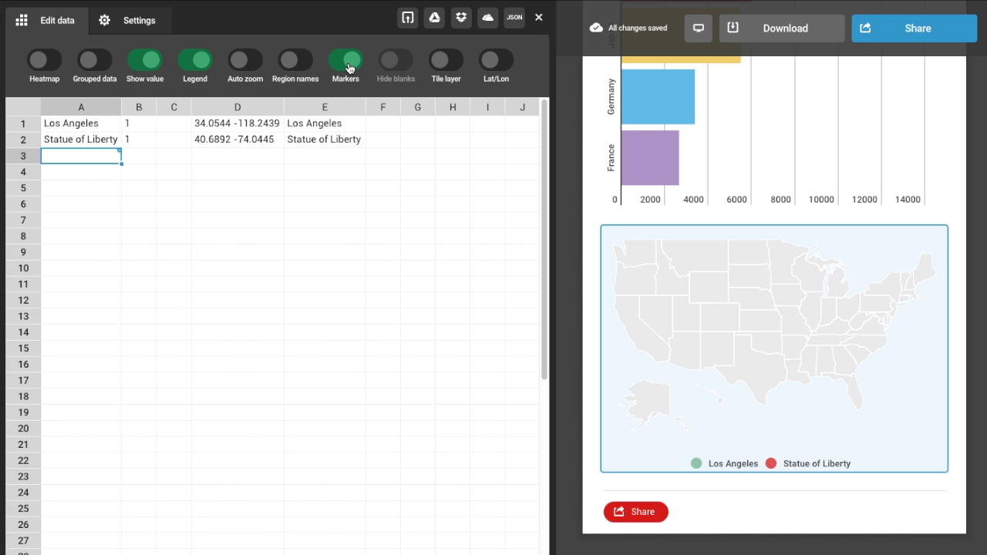
left_click(389, 112)
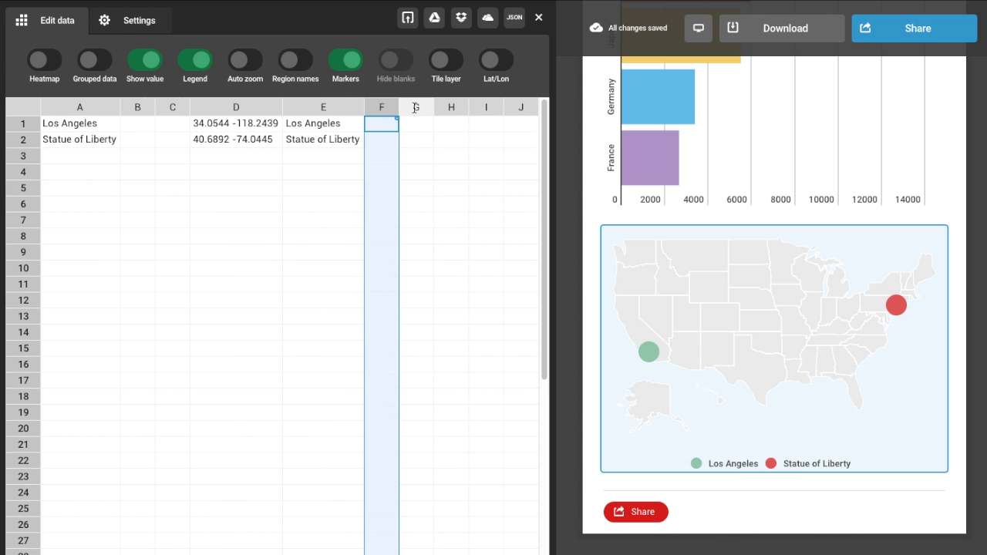
left_click(415, 108)
left_click(446, 109)
left_click(385, 137)
key("ctrl+v")
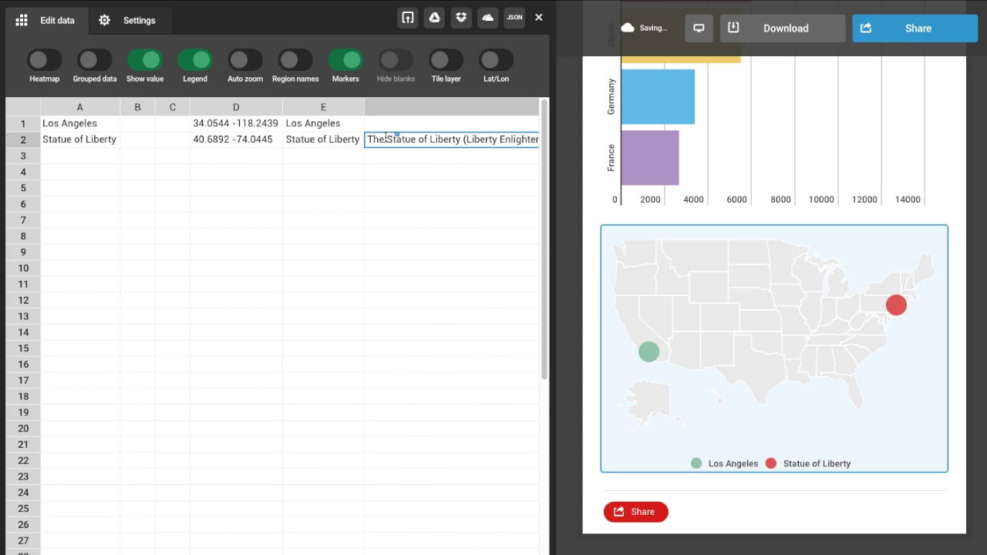
- Colour the Los Angeles marker purple and the Statue of Liberty marker green
mouse_move(895, 309)
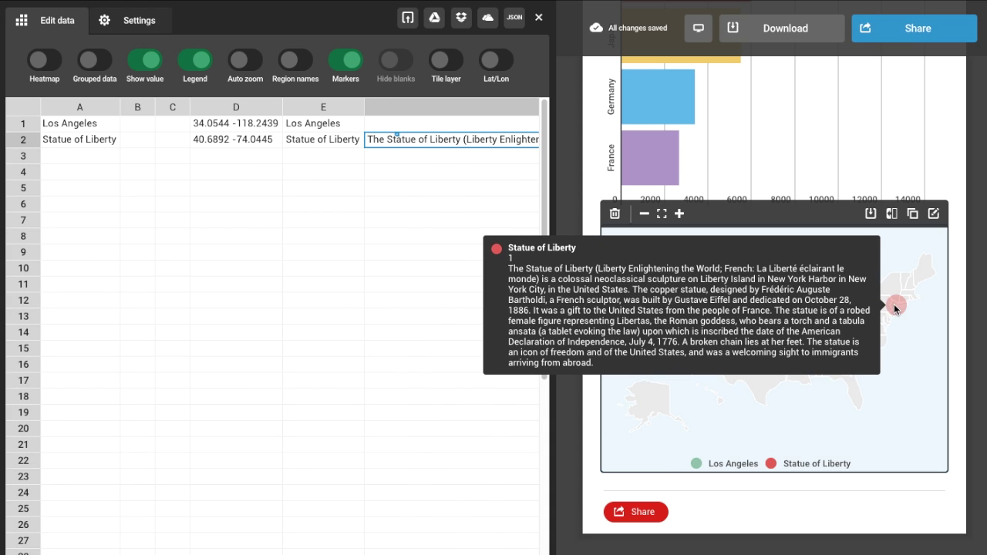
left_click(131, 20)
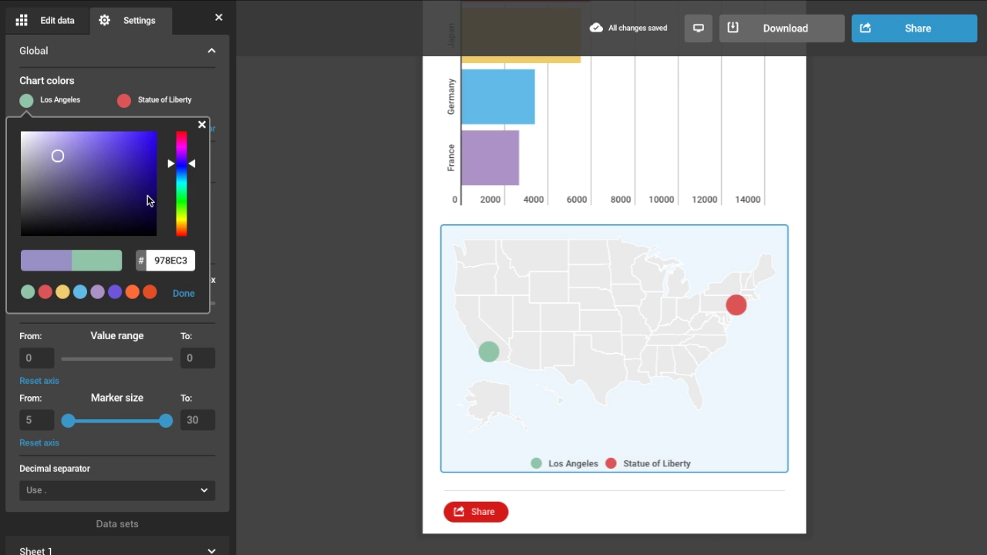
left_click(184, 293)
left_click(124, 100)
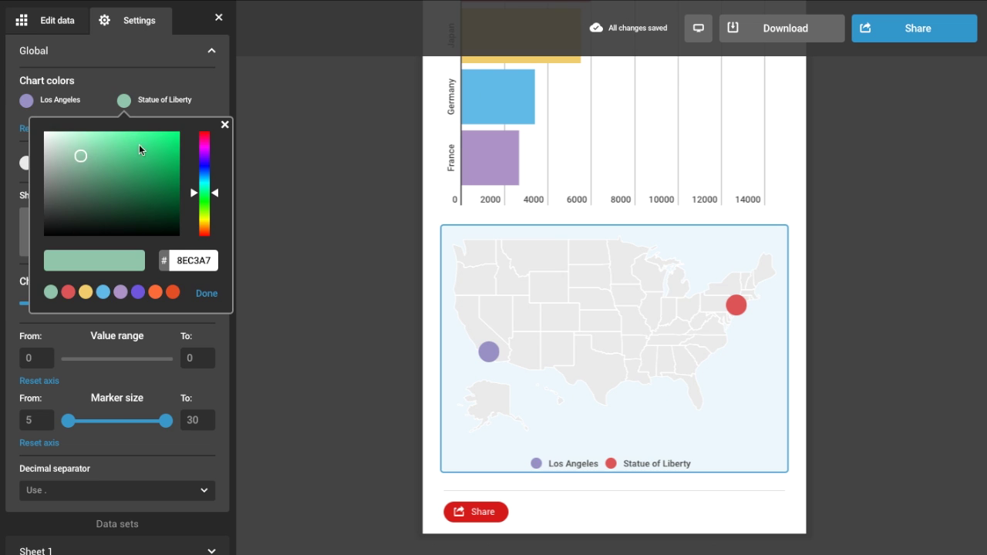
left_click(176, 132)
left_click(206, 292)
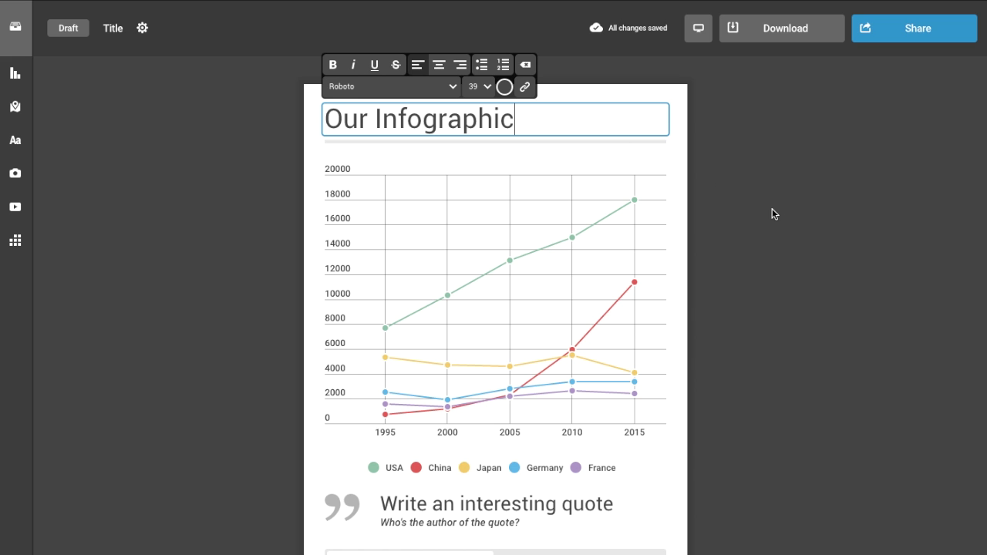
left_click(773, 208)
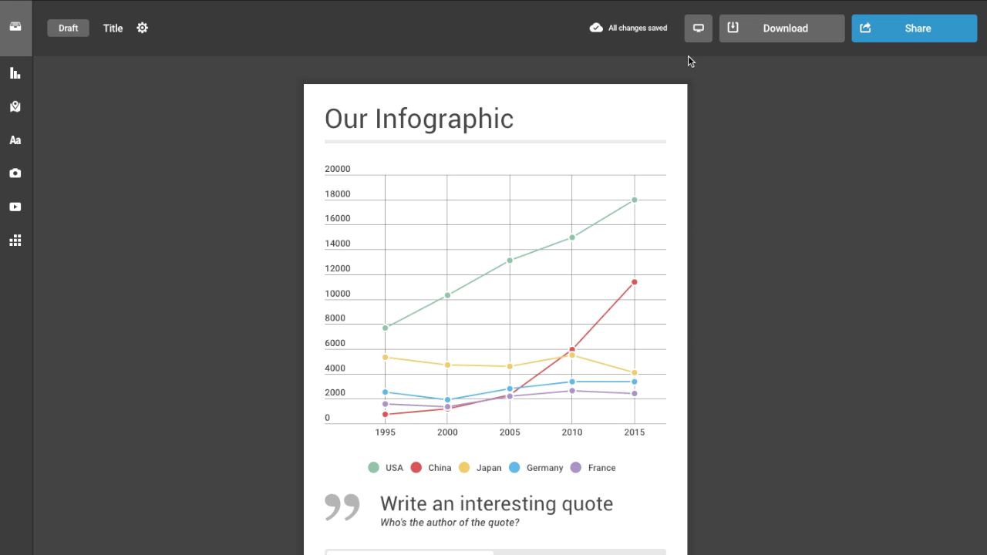
- Preview the finished infographic, close its settings panel and go back to the Library
left_click(691, 34)
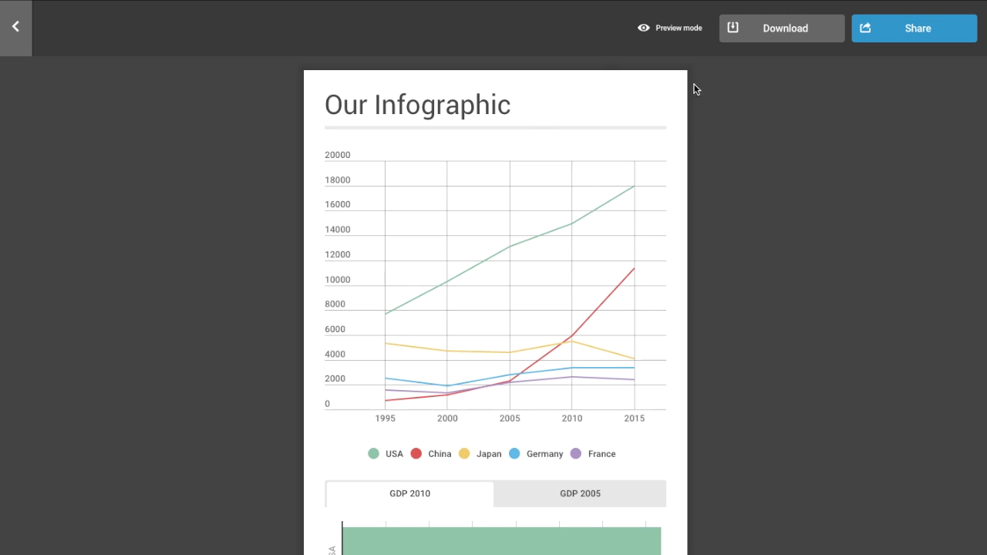
scroll(522, 427, "down", 3)
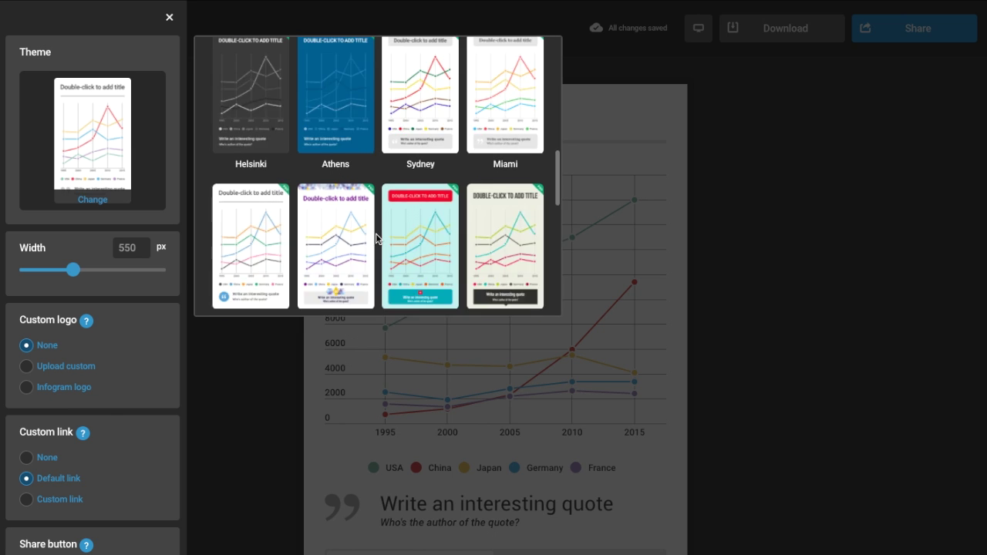
scroll(376, 233, "down", 6)
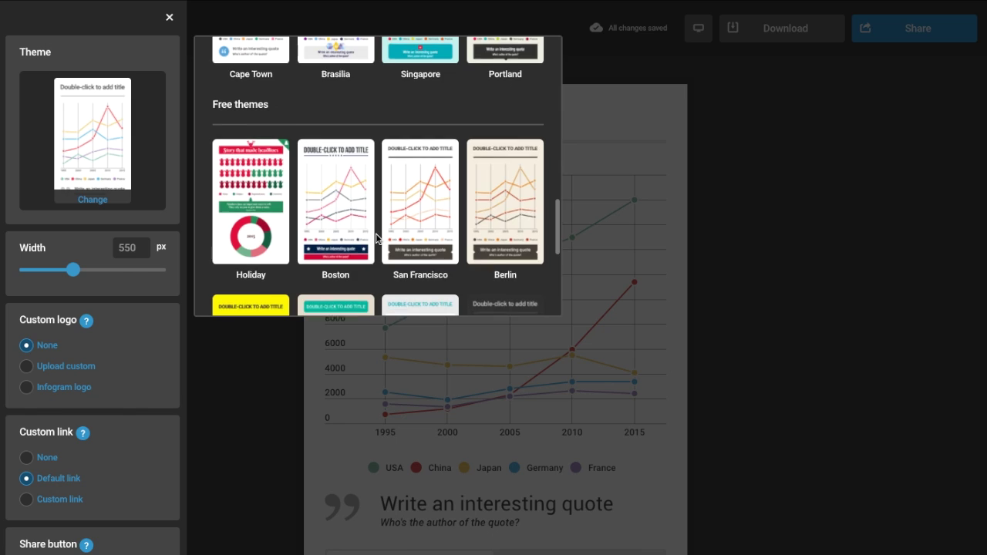
scroll(376, 233, "down", 2)
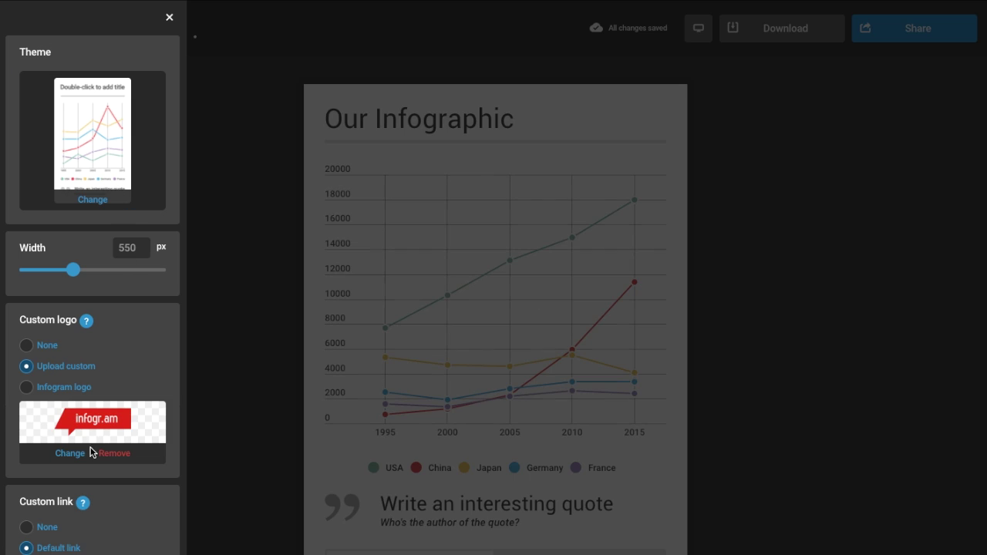
left_click(183, 213)
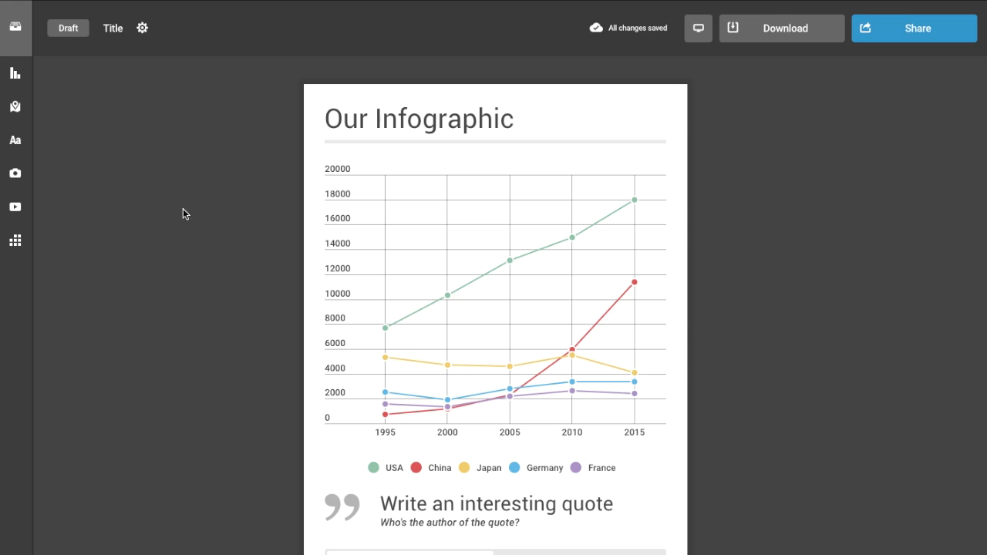
left_click(142, 29)
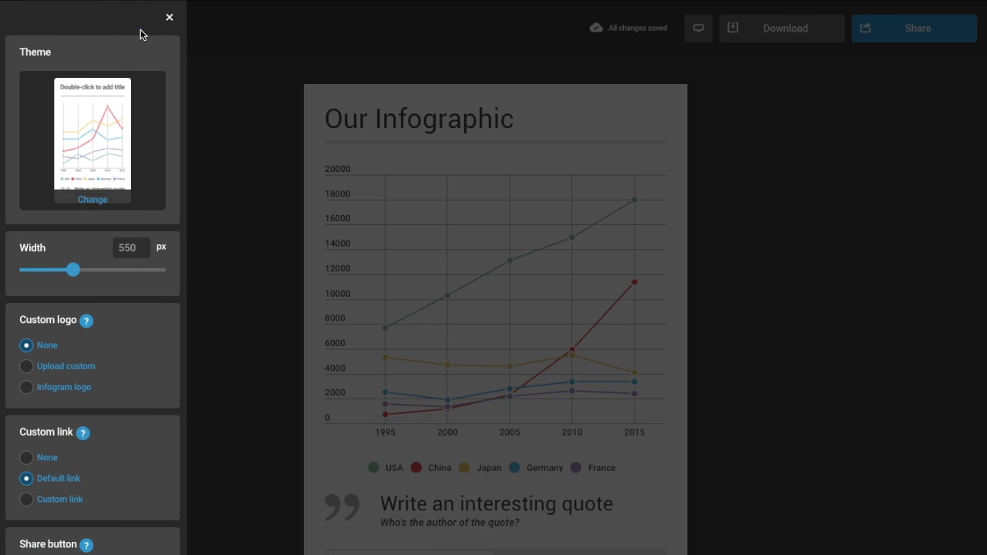
left_click(140, 29)
left_click(15, 30)
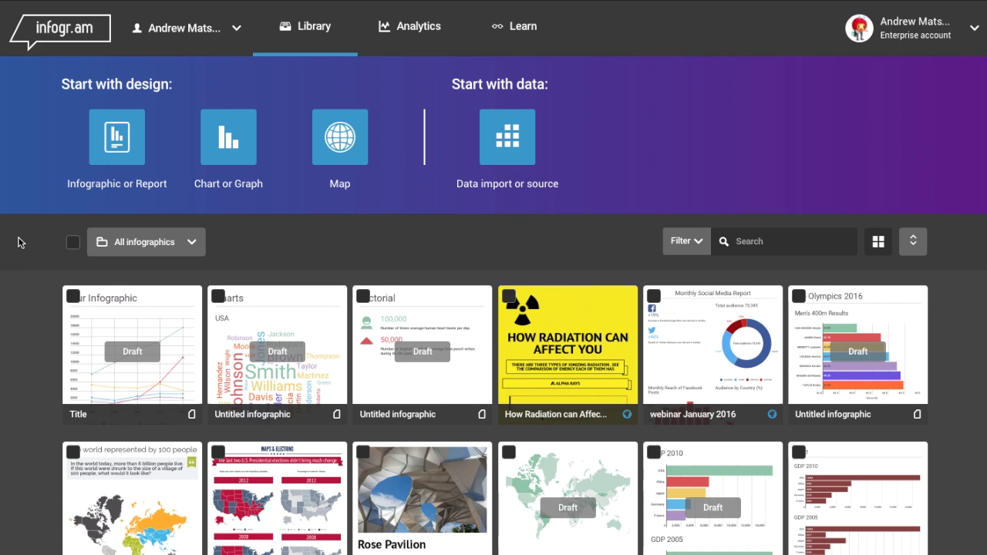
- Create a new library folder named 'Getting Started'
left_click(188, 306)
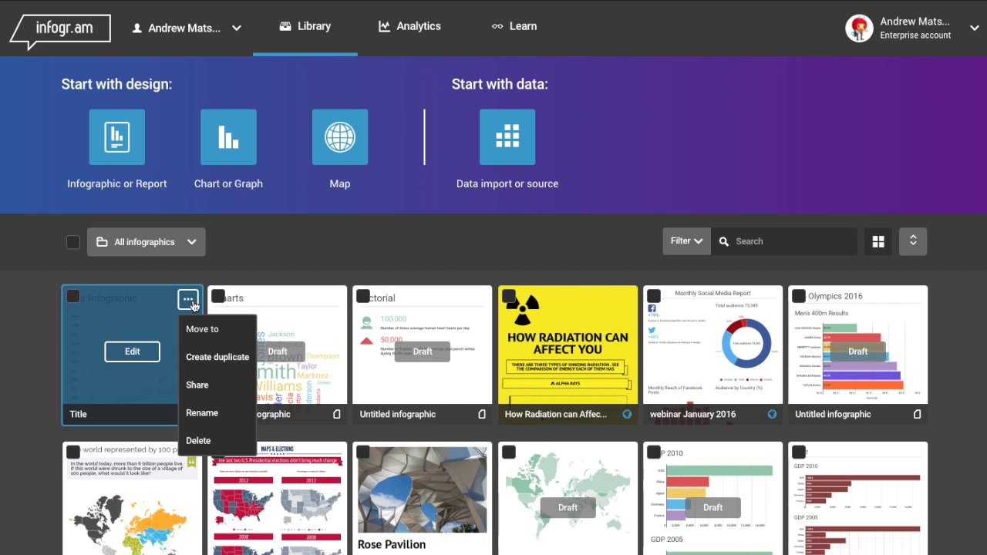
mouse_move(203, 336)
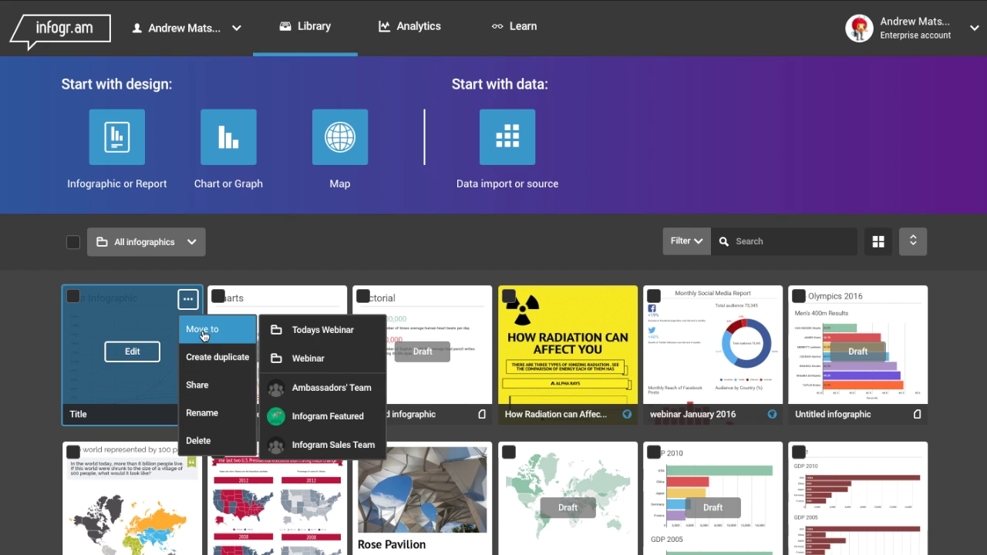
left_click(147, 242)
left_click(238, 362)
type("G")
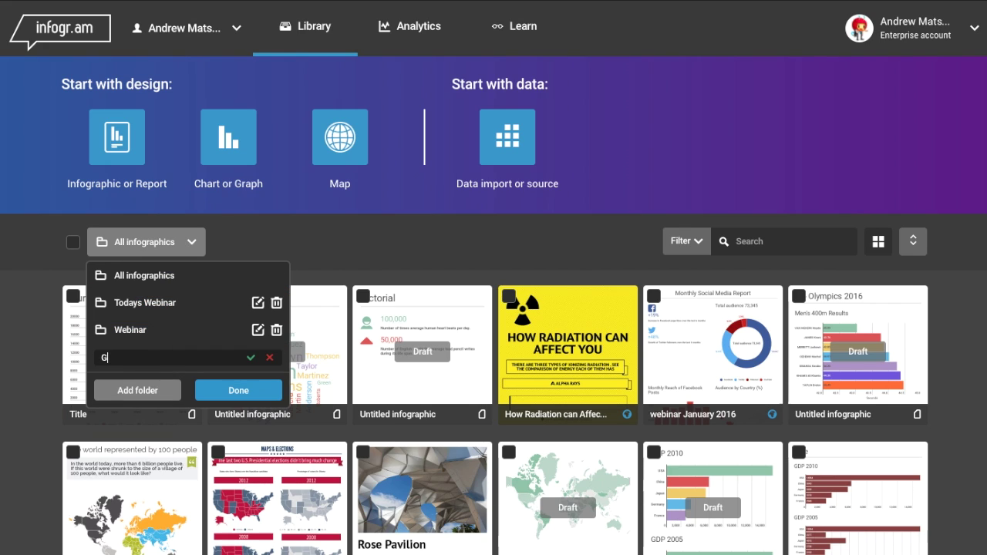
type("etting Started")
left_click(150, 385)
- Look through the account settings and analytics page, then return to the library
left_click(974, 32)
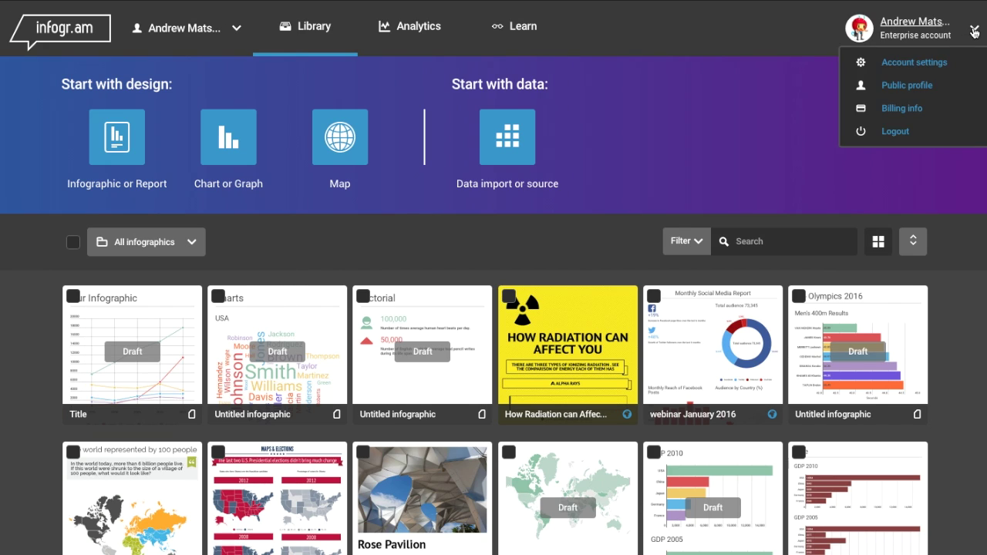
left_click(871, 62)
left_click(560, 132)
left_click(417, 31)
scroll(370, 203, "down", 10)
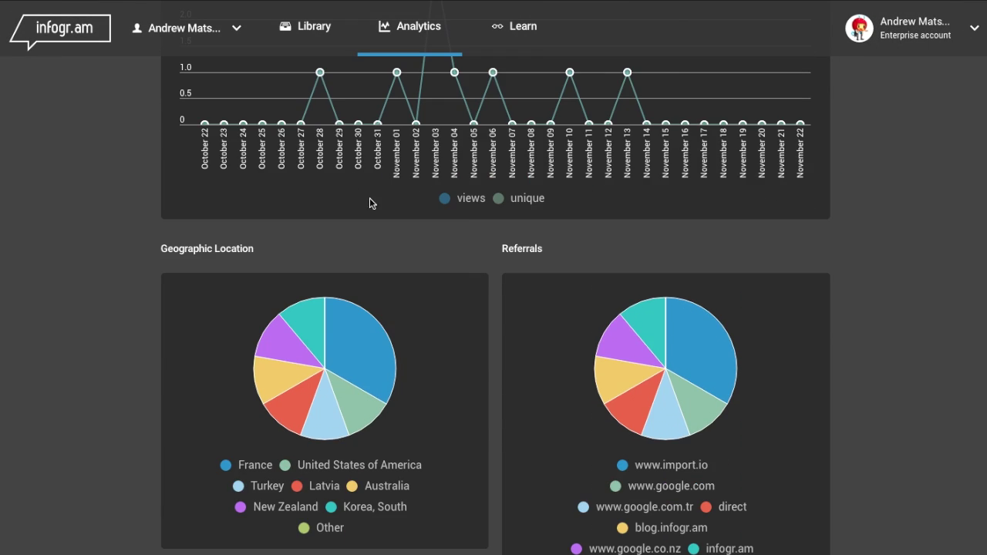
left_click(314, 26)
- Switch to the Infogram Featured team's library and scroll through it
left_click(238, 29)
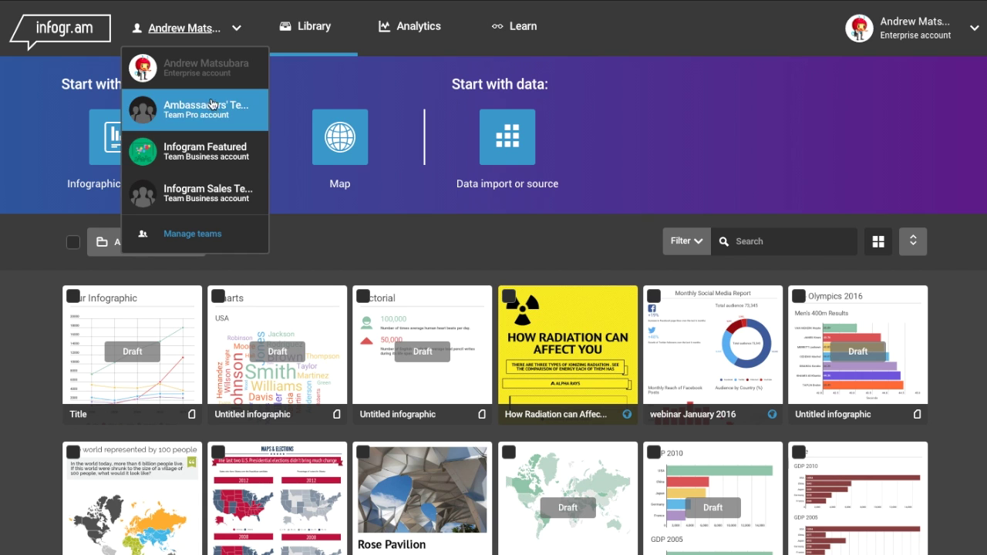
left_click(205, 152)
scroll(335, 248, "down", 15)
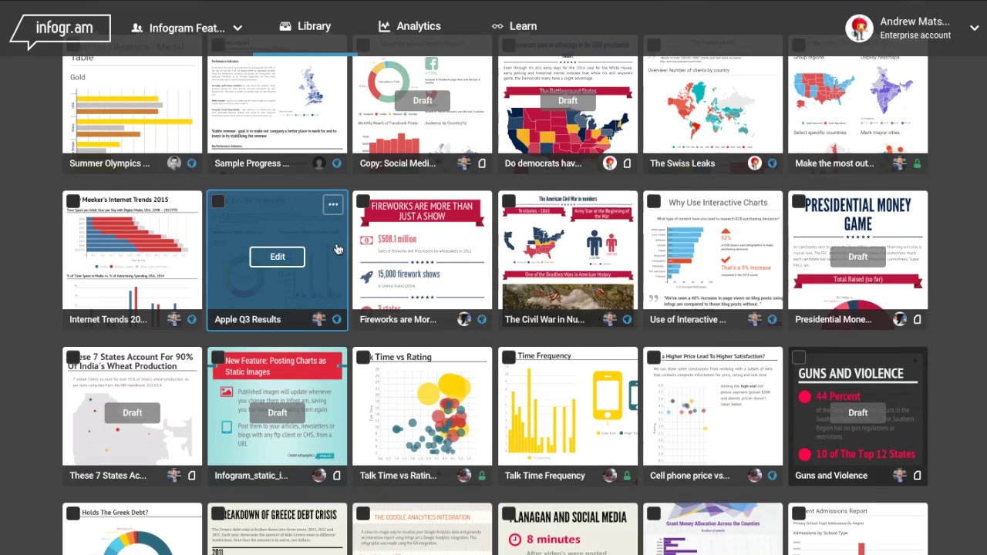
scroll(334, 253, "down", 10)
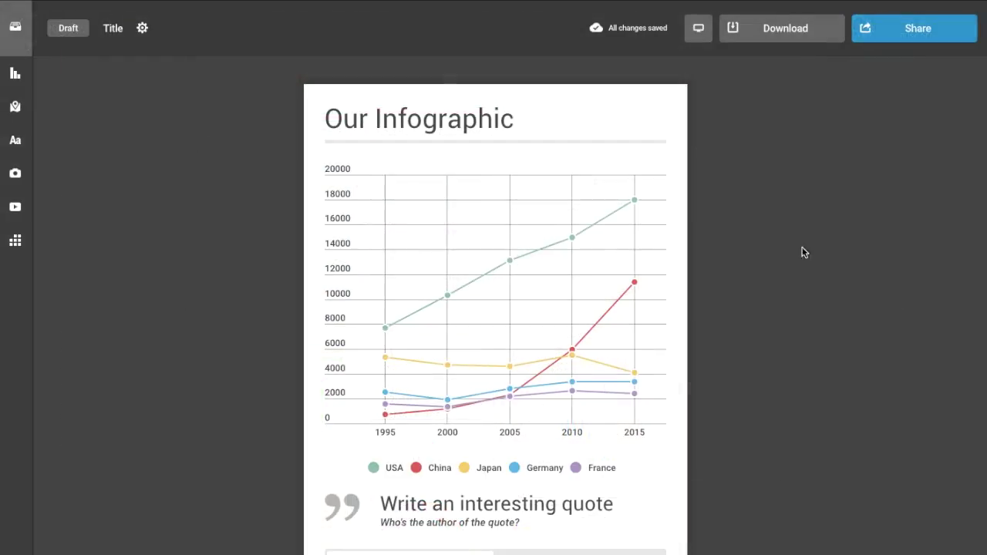
- Publish the infographic as Public on the Web and copy its Responsive embed code
left_click(918, 37)
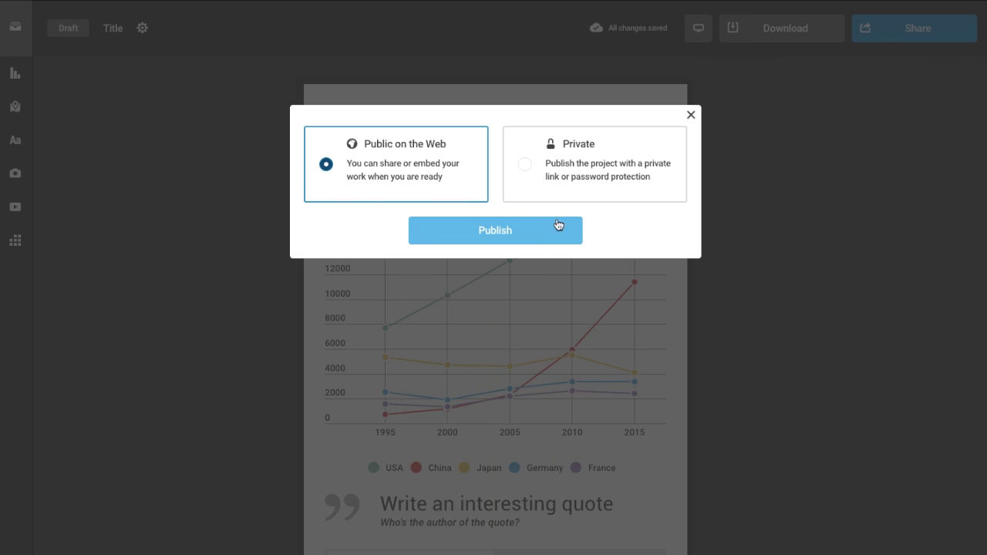
left_click(538, 233)
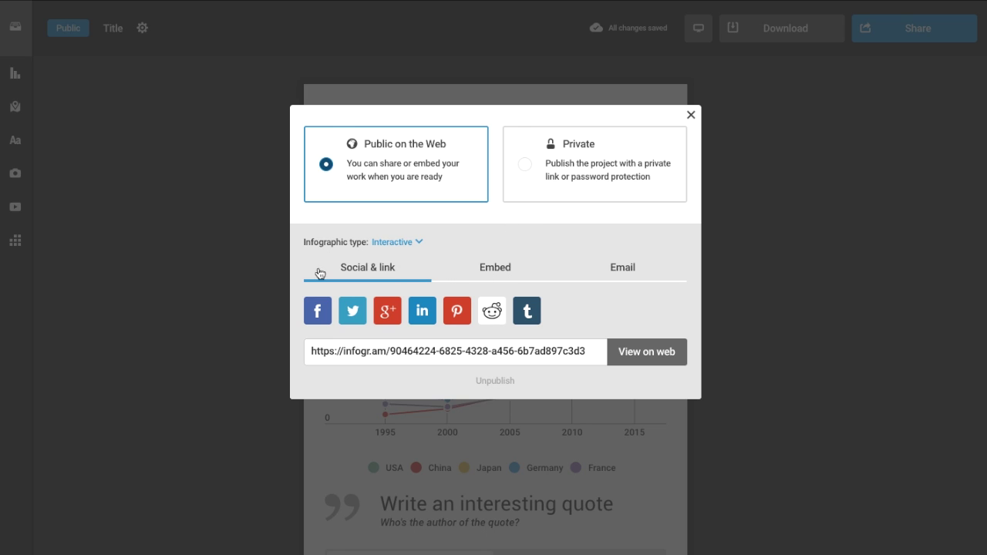
left_click(510, 271)
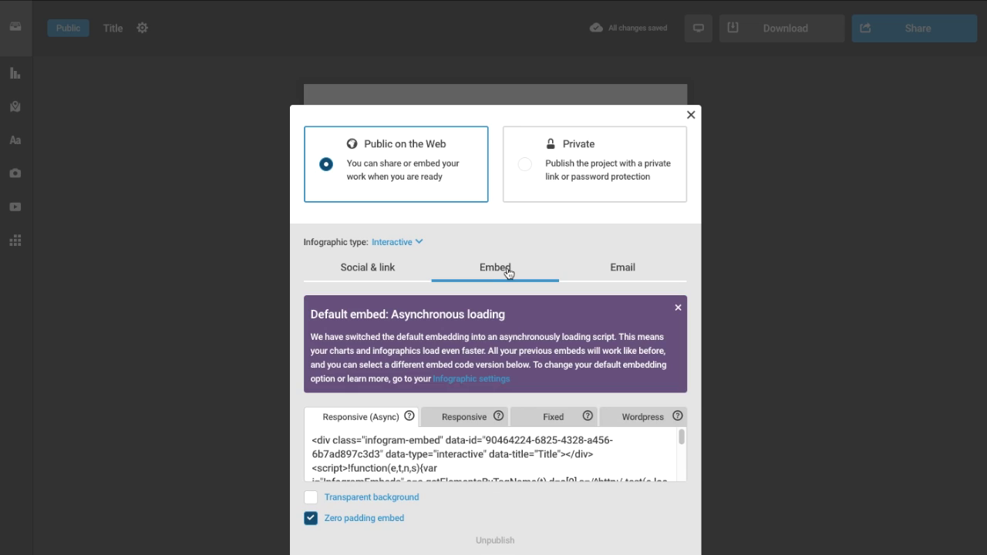
left_click(478, 423)
left_click(473, 440)
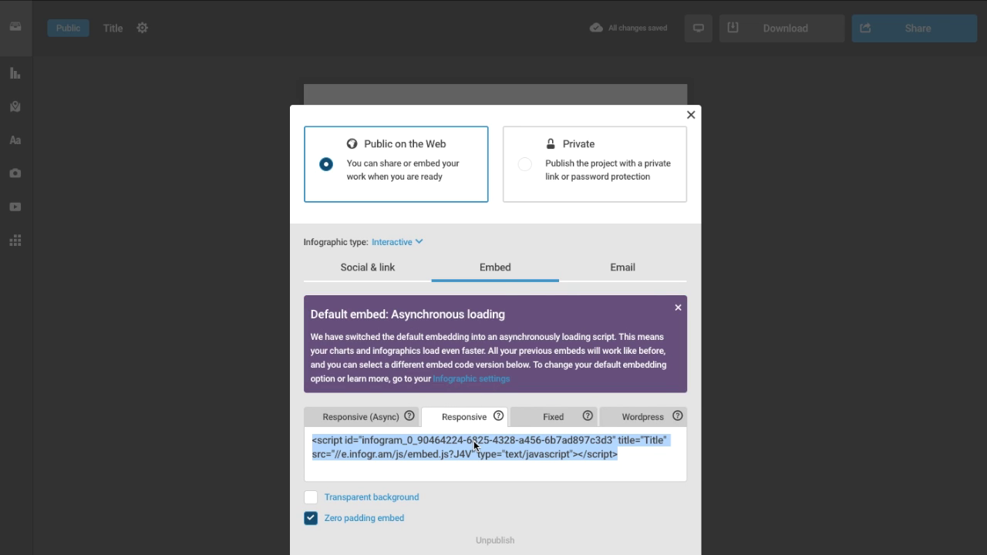
right_click(474, 444)
left_click(493, 466)
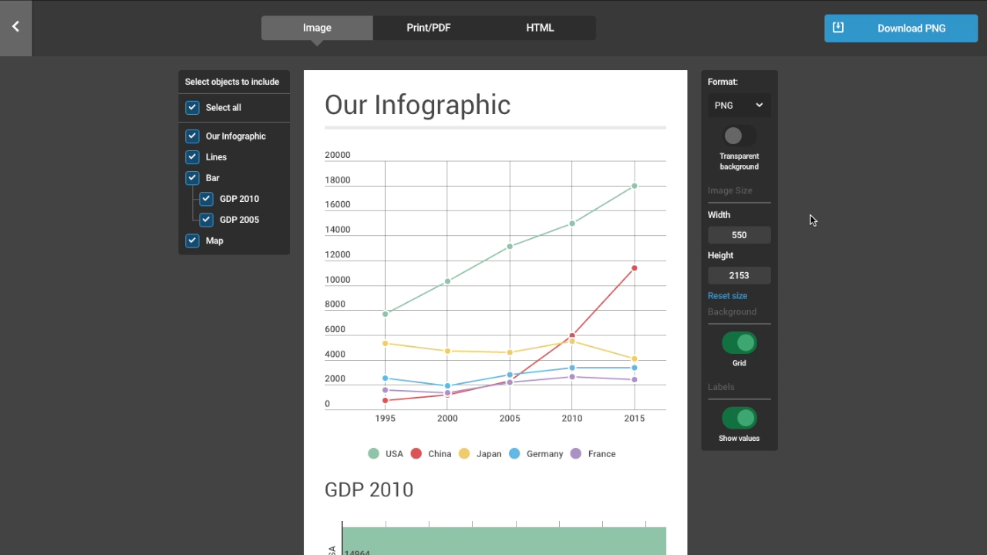
- Download the infographic as a PDF with printing mode 'As is', keeping PNG checked under Image
left_click(758, 106)
left_click(759, 107)
left_click(419, 37)
left_click(739, 104)
left_click(852, 122)
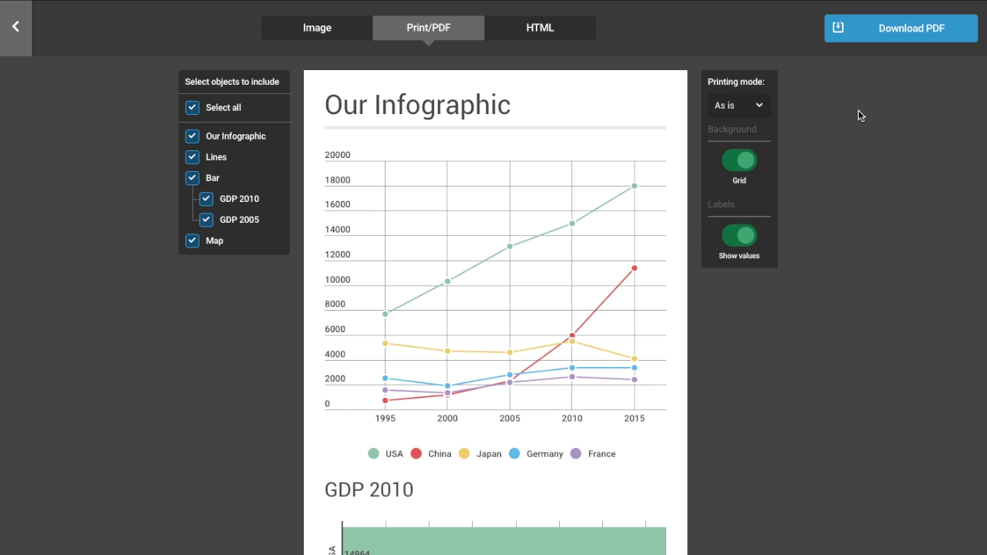
left_click(906, 37)
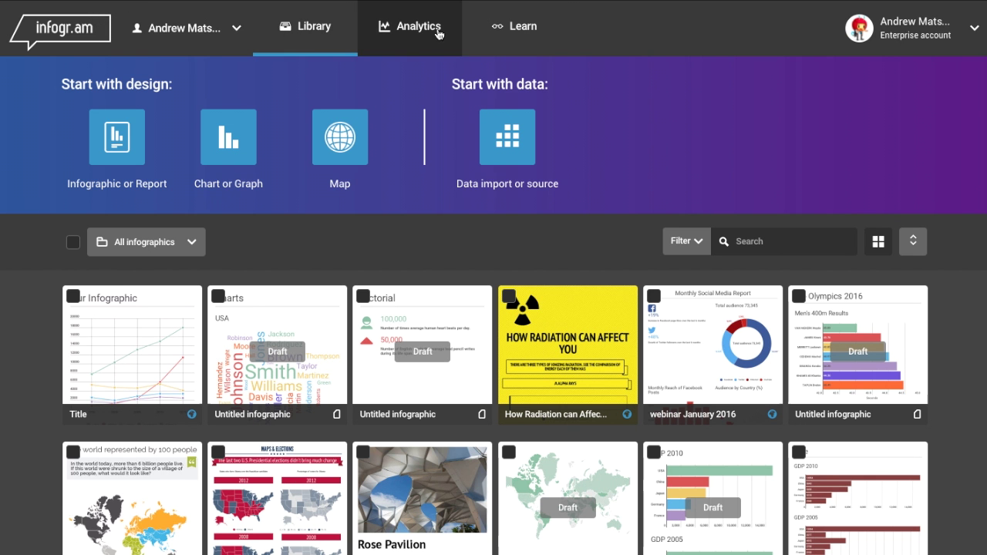
- Go to the Learn blog and scroll down through recent articles like the U.S. elections post
left_click(521, 31)
scroll(986, 239, "down", 6)
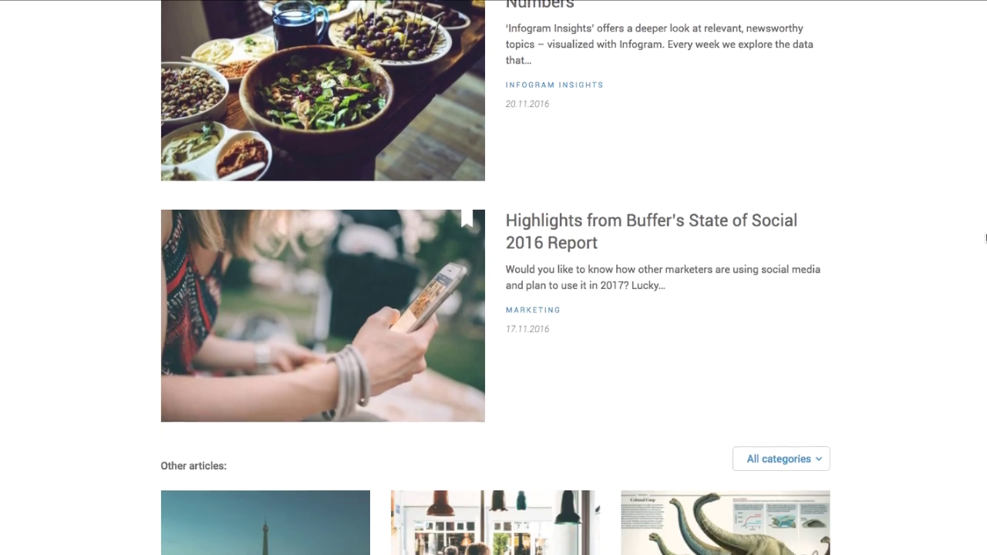
scroll(986, 239, "down", 7)
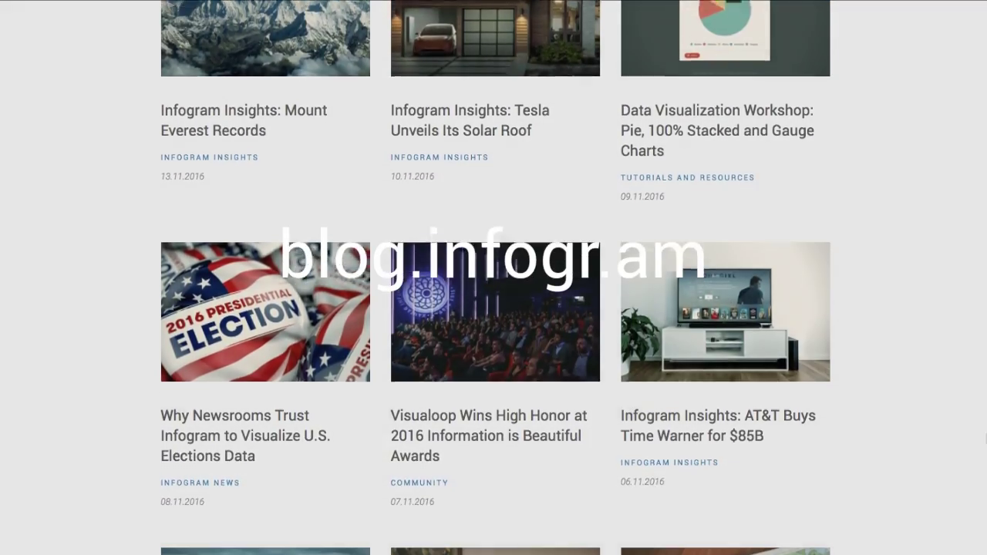
scroll(985, 438, "down", 5)
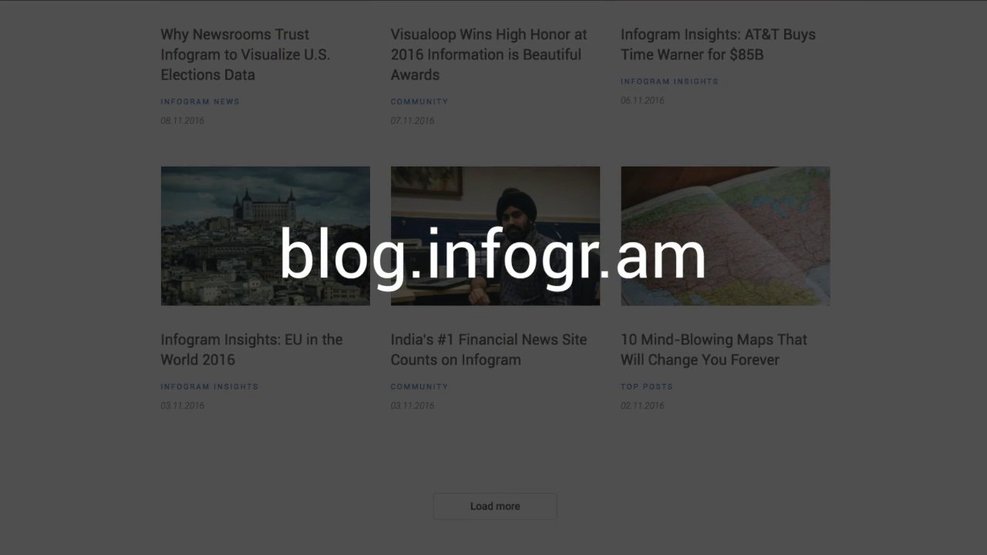